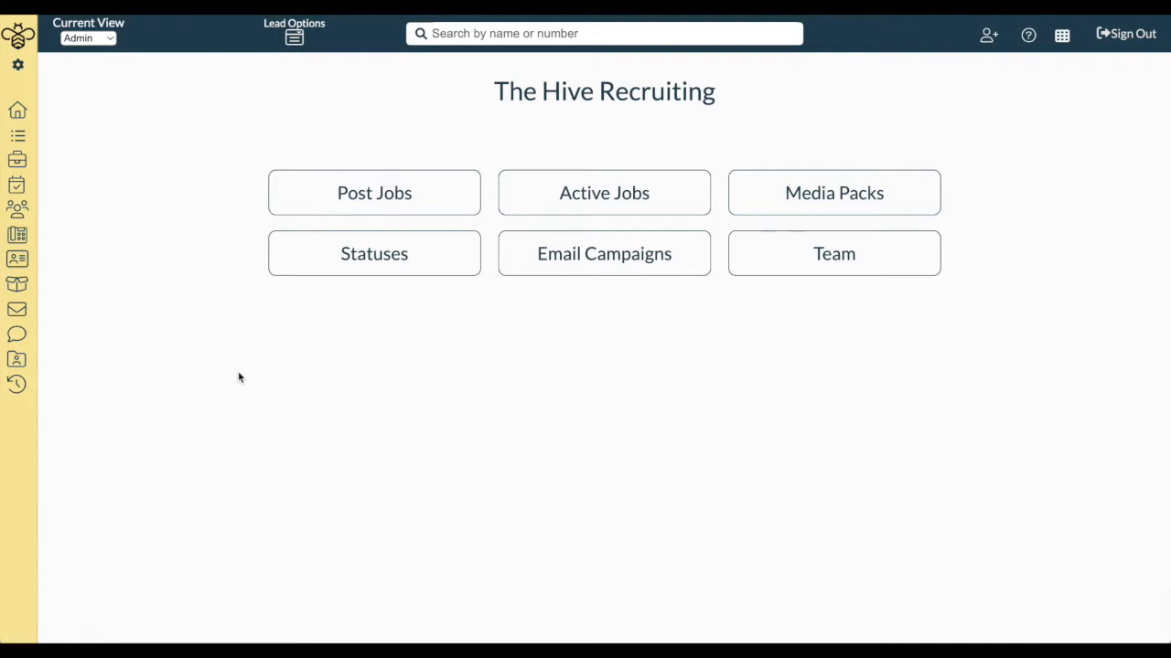
# Switch the current view to Dialer and expand the Email section in the sidebar
pyautogui.moveTo(78, 311)
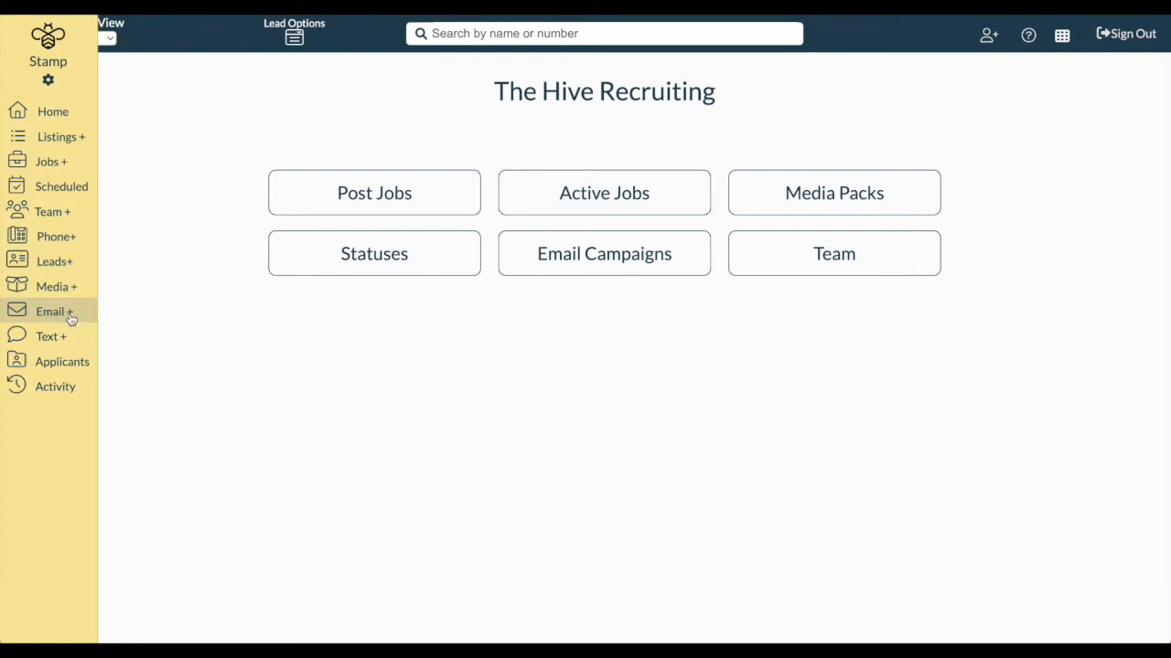
pyautogui.click(110, 37)
pyautogui.click(102, 73)
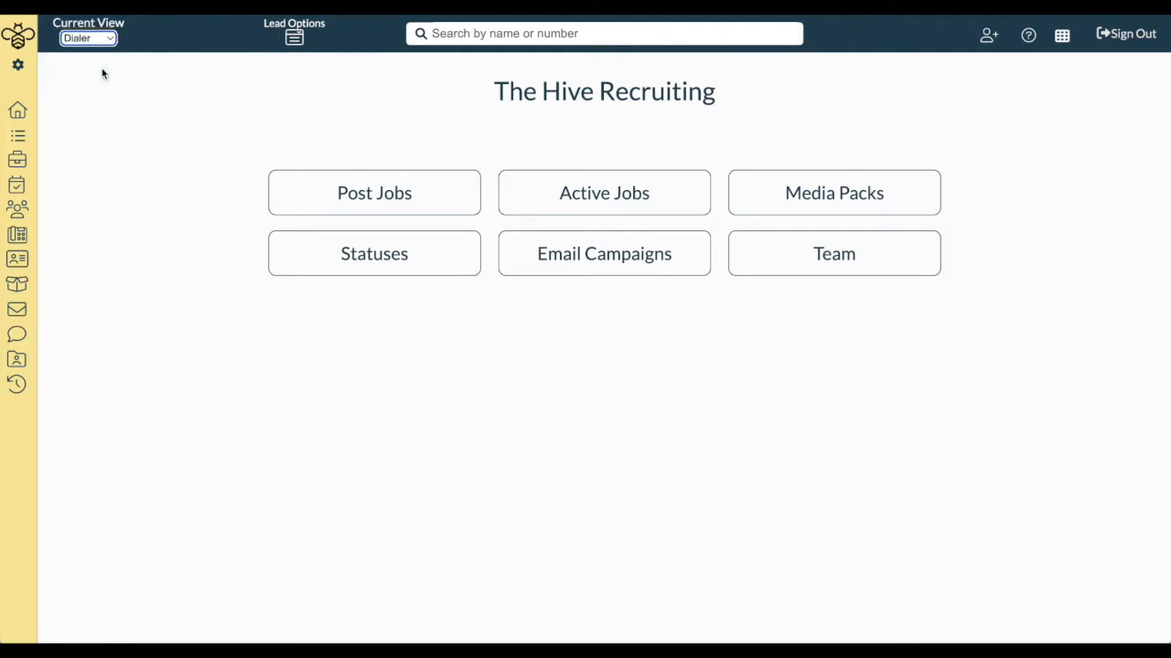
pyautogui.click(50, 323)
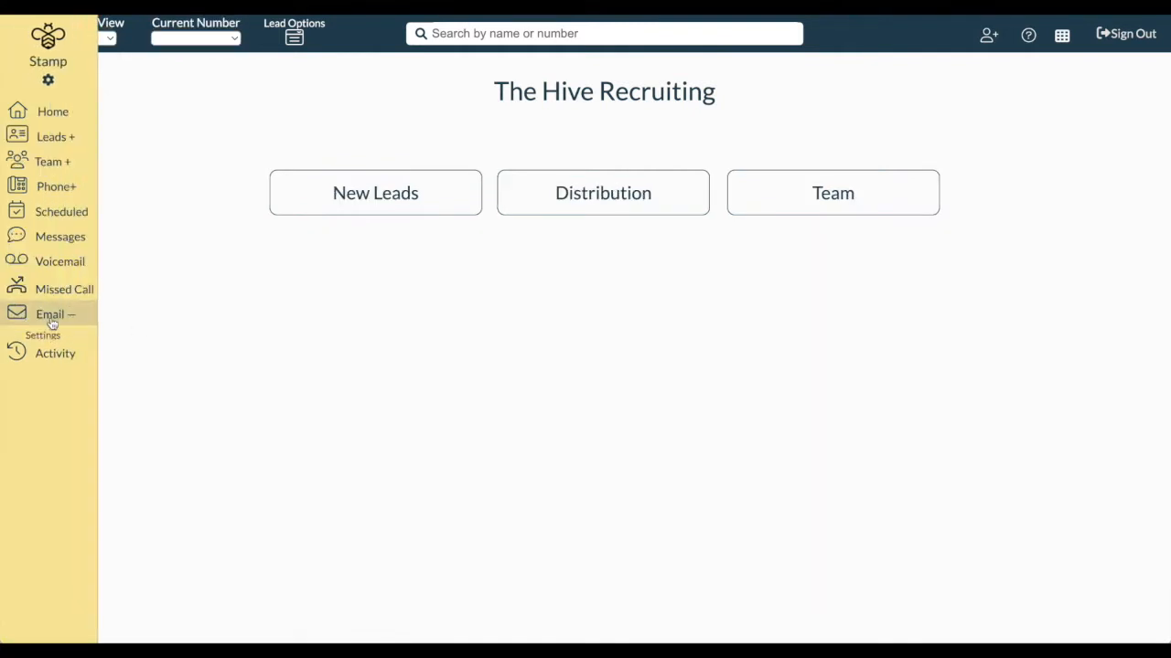
pyautogui.click(59, 322)
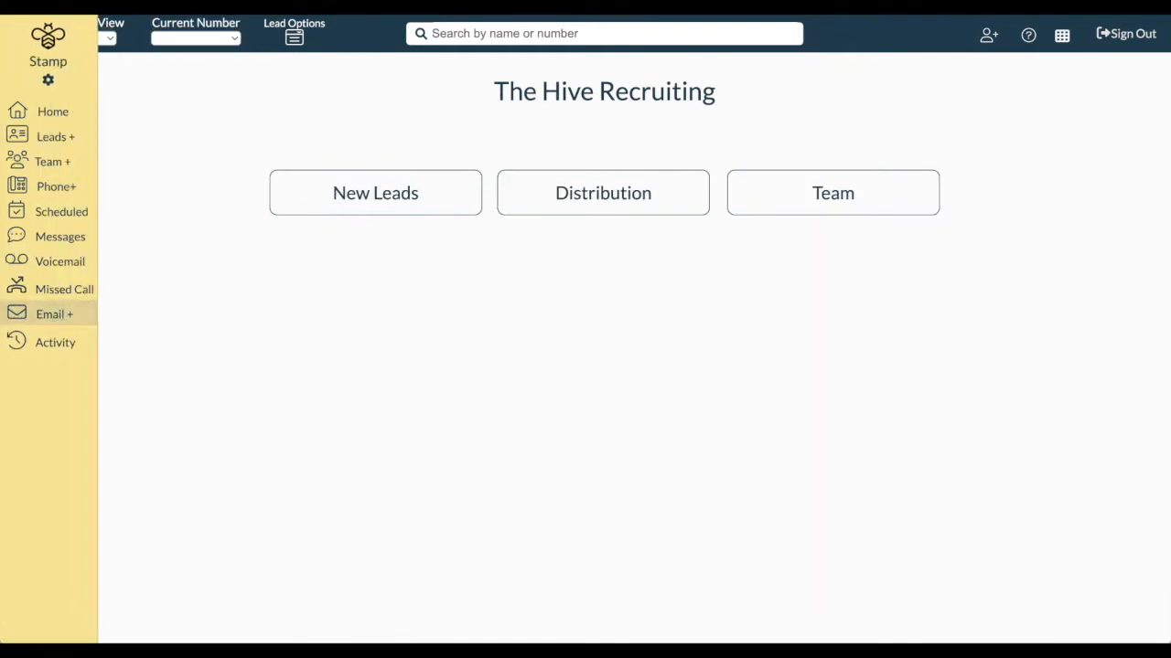
# Change the current view to User and expand Email + to reveal Settings
pyautogui.click(109, 42)
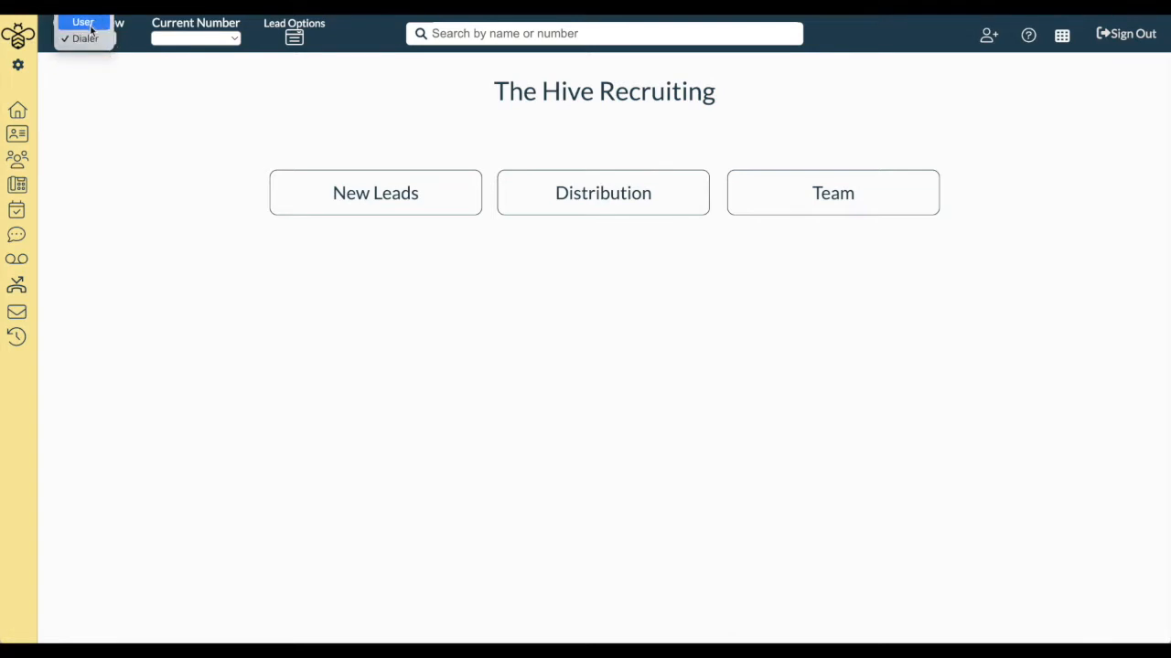
pyautogui.click(88, 28)
pyautogui.click(57, 223)
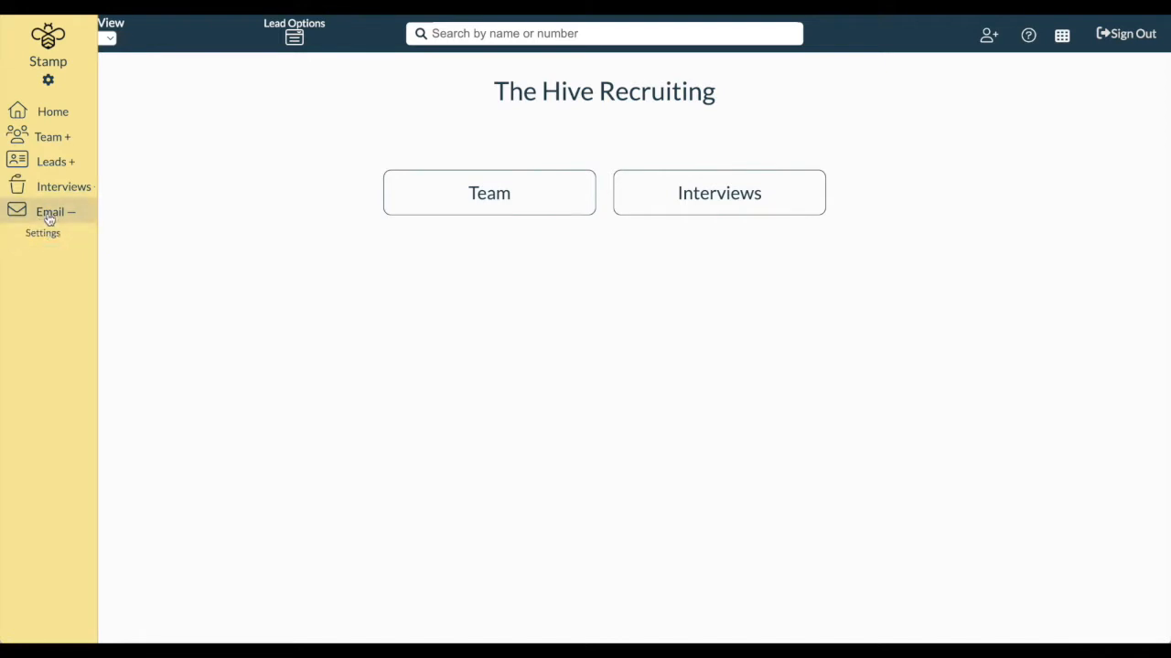
# Open Email Settings and look through Email Signature Profile, Default Options and Send From Settings
pyautogui.click(62, 239)
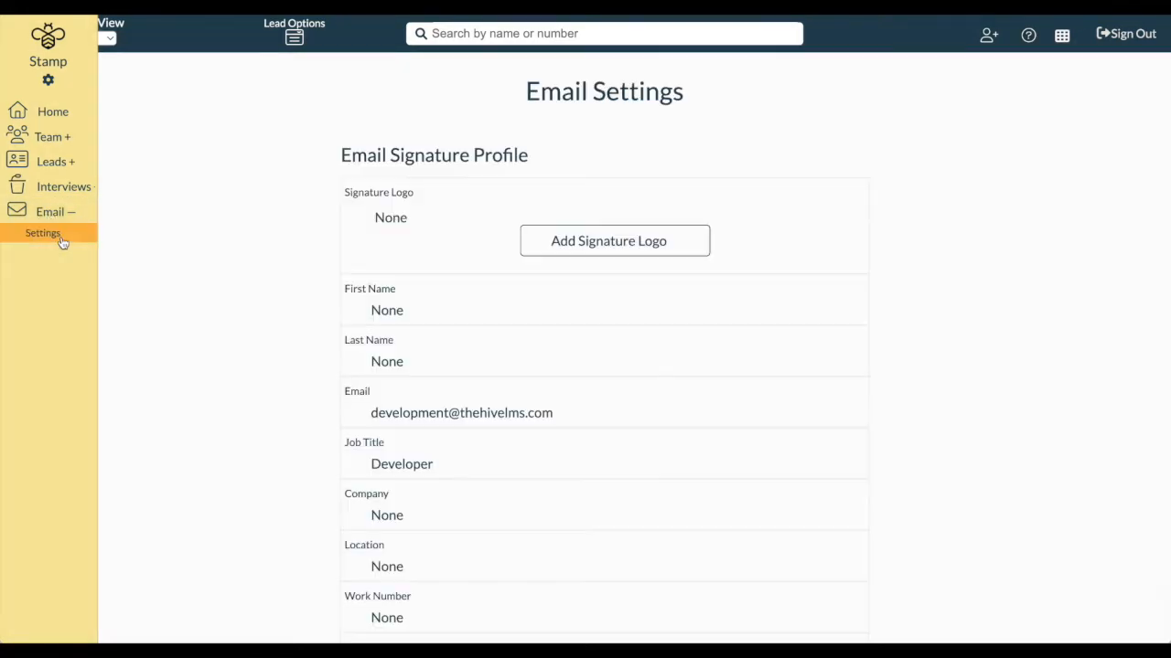
pyautogui.scroll(-1, 346, 414)
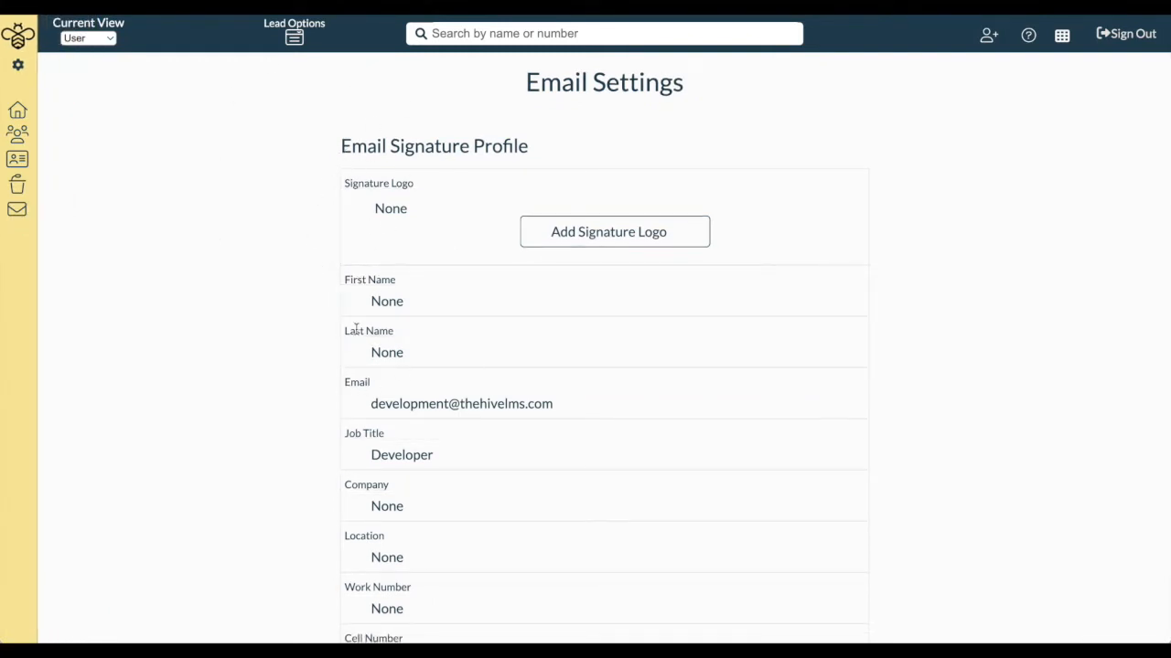
pyautogui.scroll(-3, 355, 327)
pyautogui.scroll(2, 356, 335)
pyautogui.scroll(-10, 374, 434)
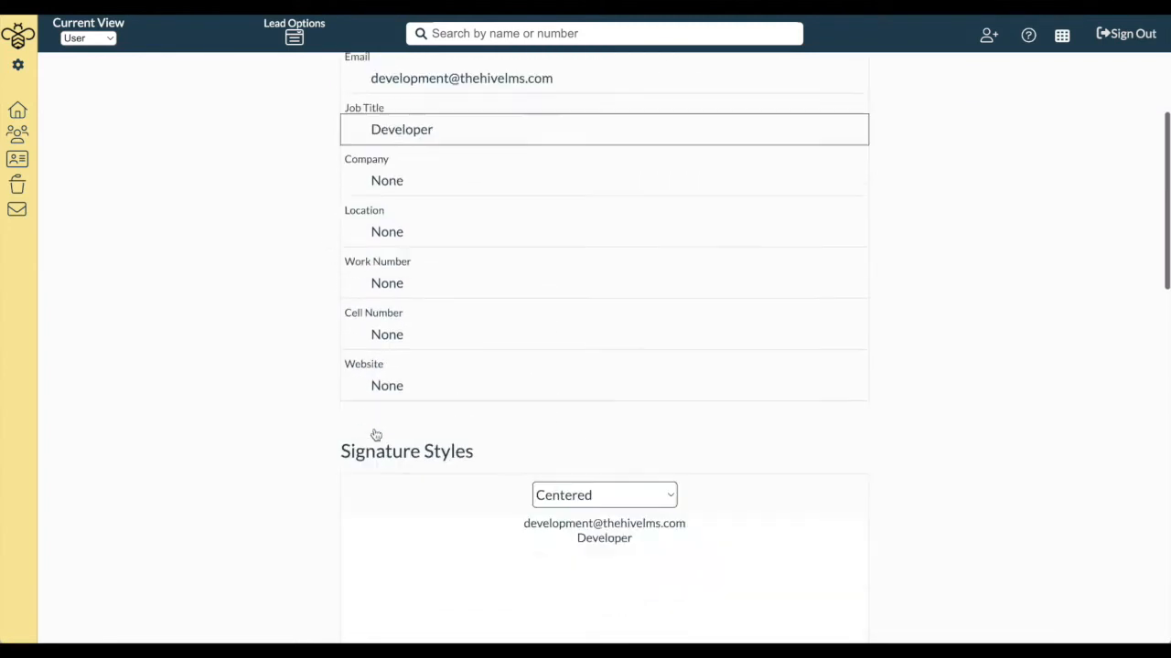
pyautogui.scroll(4, 374, 433)
pyautogui.scroll(-10, 374, 434)
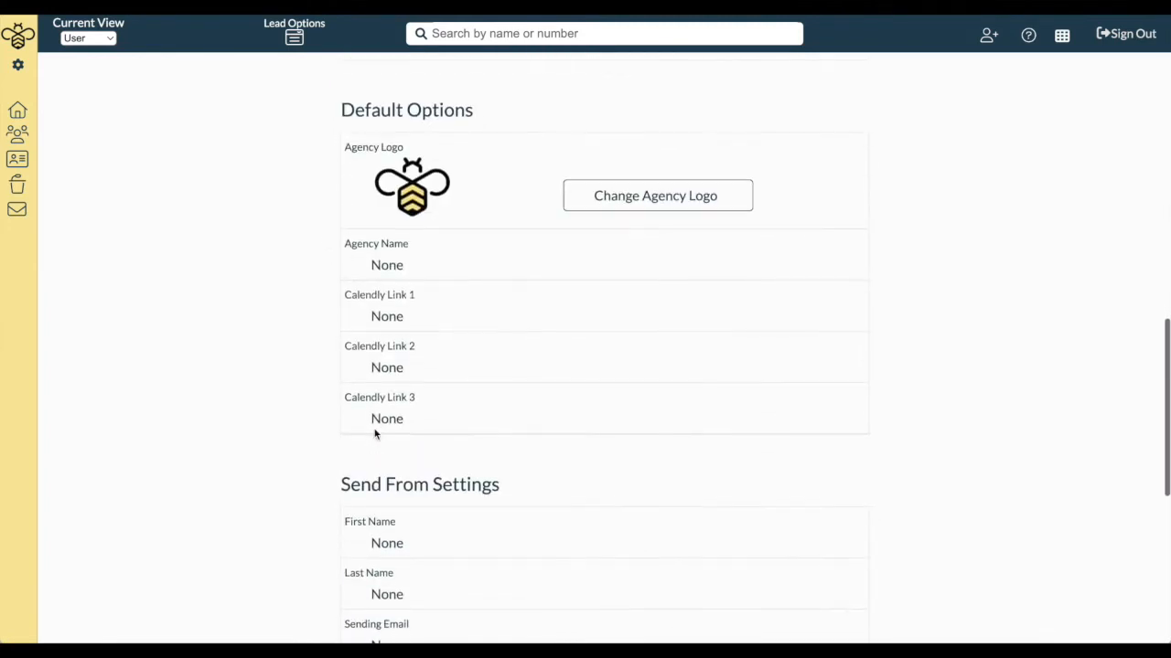
pyautogui.scroll(2, 374, 434)
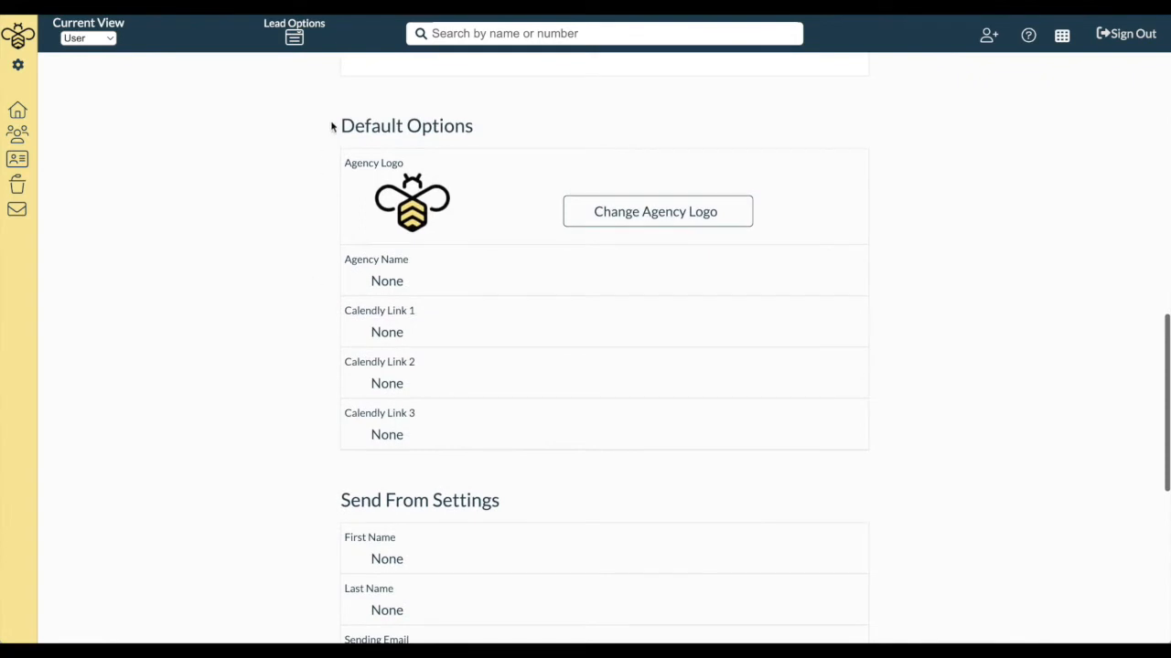
pyautogui.scroll(-3, 497, 486)
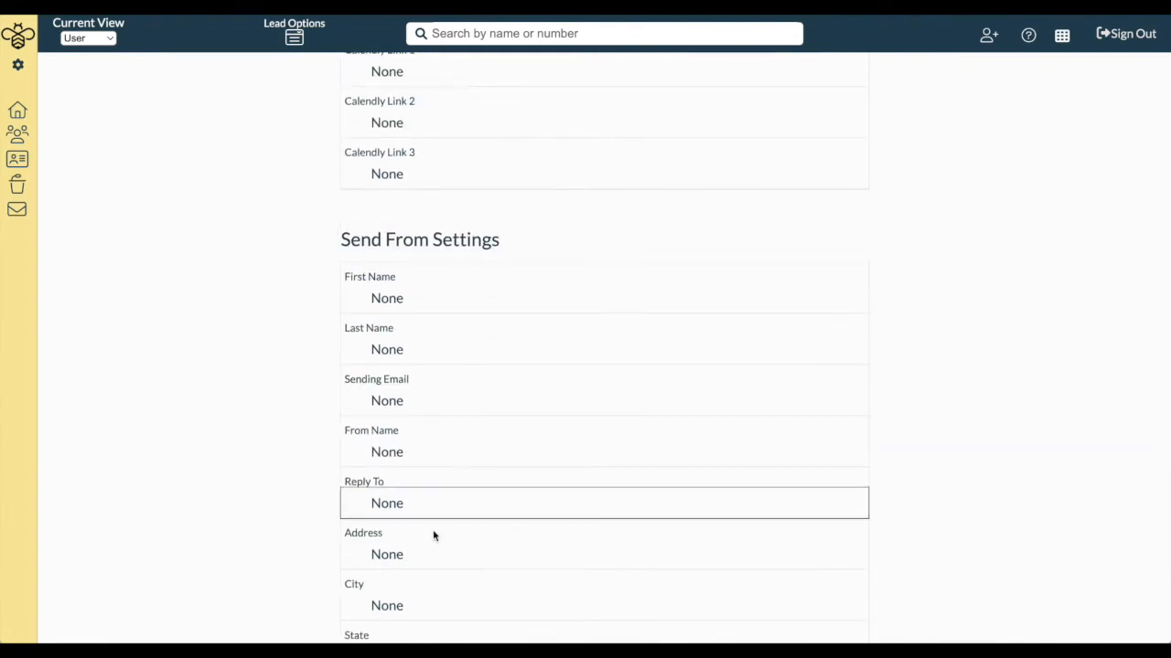
pyautogui.scroll(-2, 449, 518)
pyautogui.scroll(2, 448, 518)
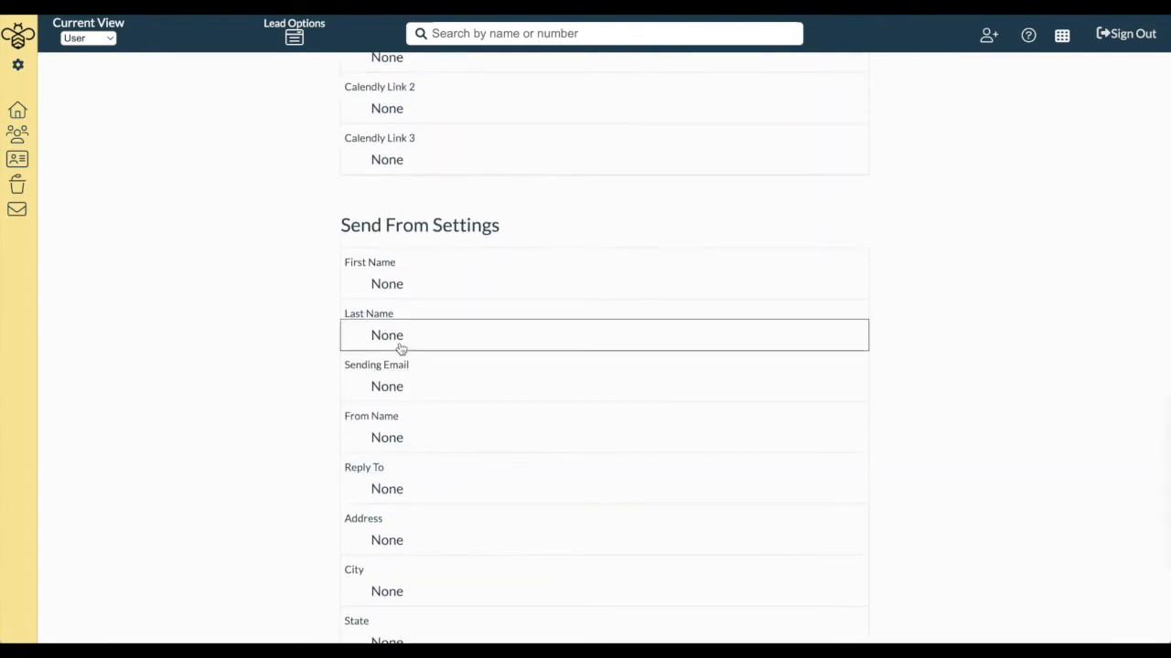
pyautogui.scroll(1, 442, 223)
pyautogui.scroll(2, 441, 226)
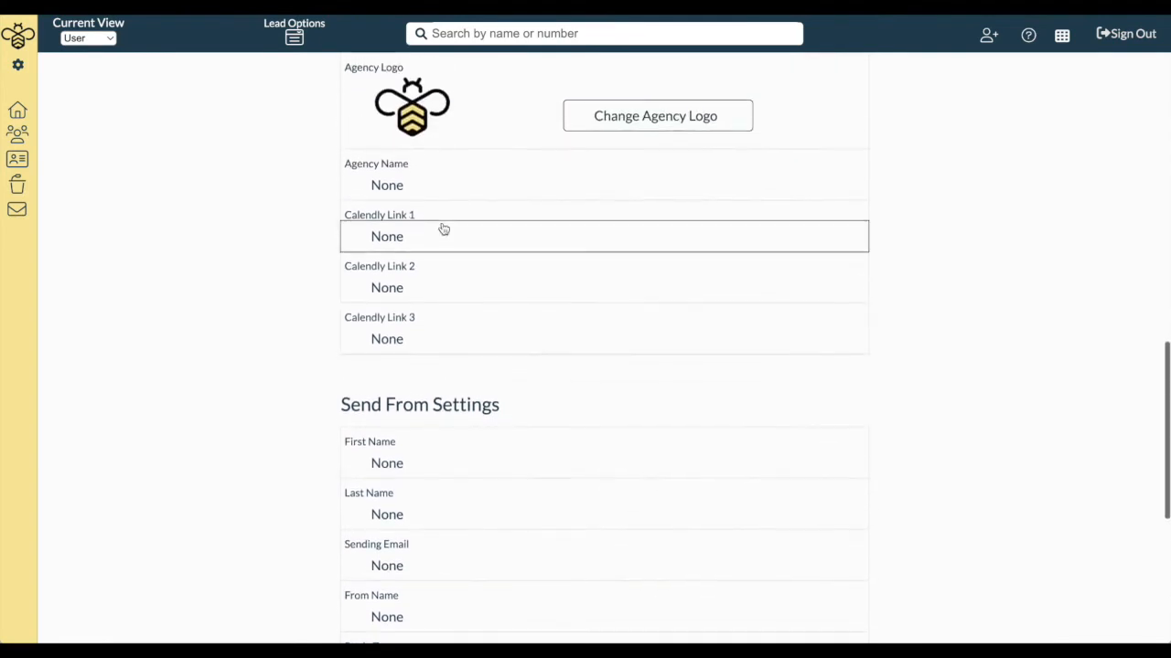
pyautogui.scroll(-2, 441, 228)
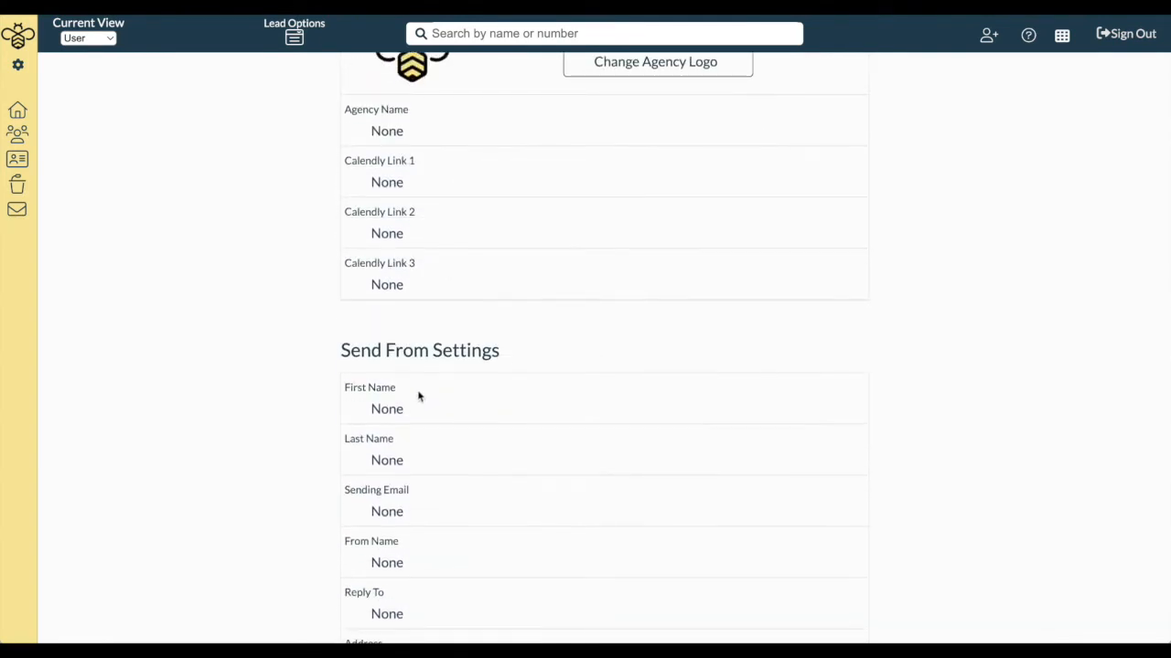
pyautogui.scroll(-1, 393, 388)
# Enter the sender's first and last name in Send From Settings
pyautogui.click(435, 366)
pyautogui.scroll(5, 431, 359)
pyautogui.scroll(10, 430, 360)
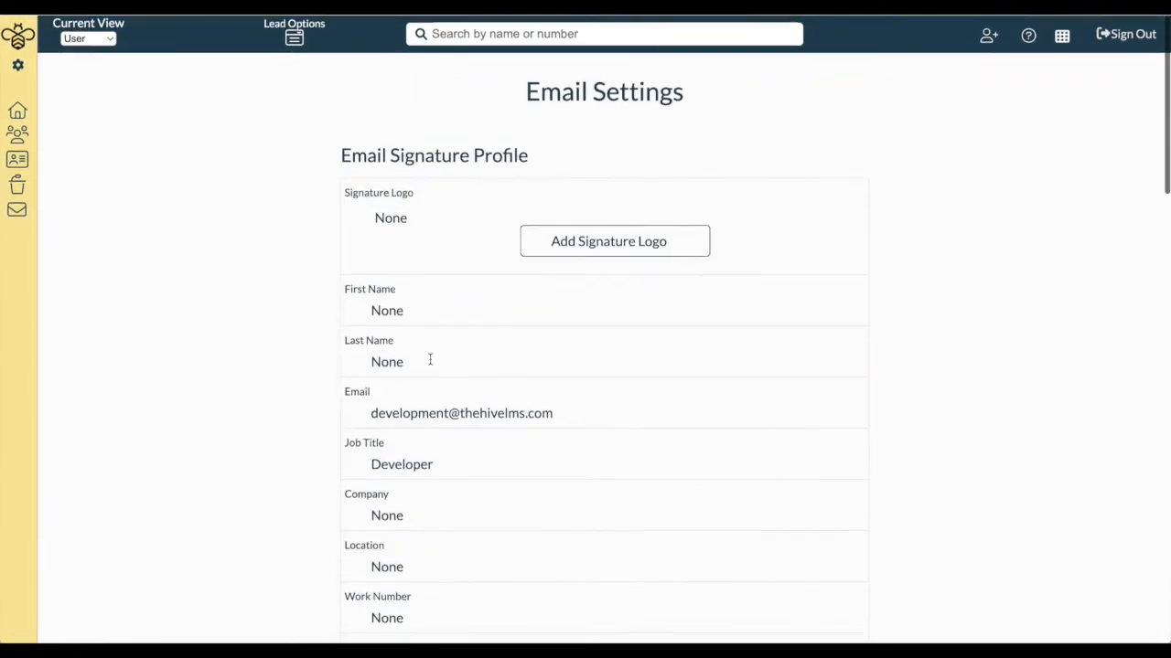
pyautogui.scroll(-10, 360, 408)
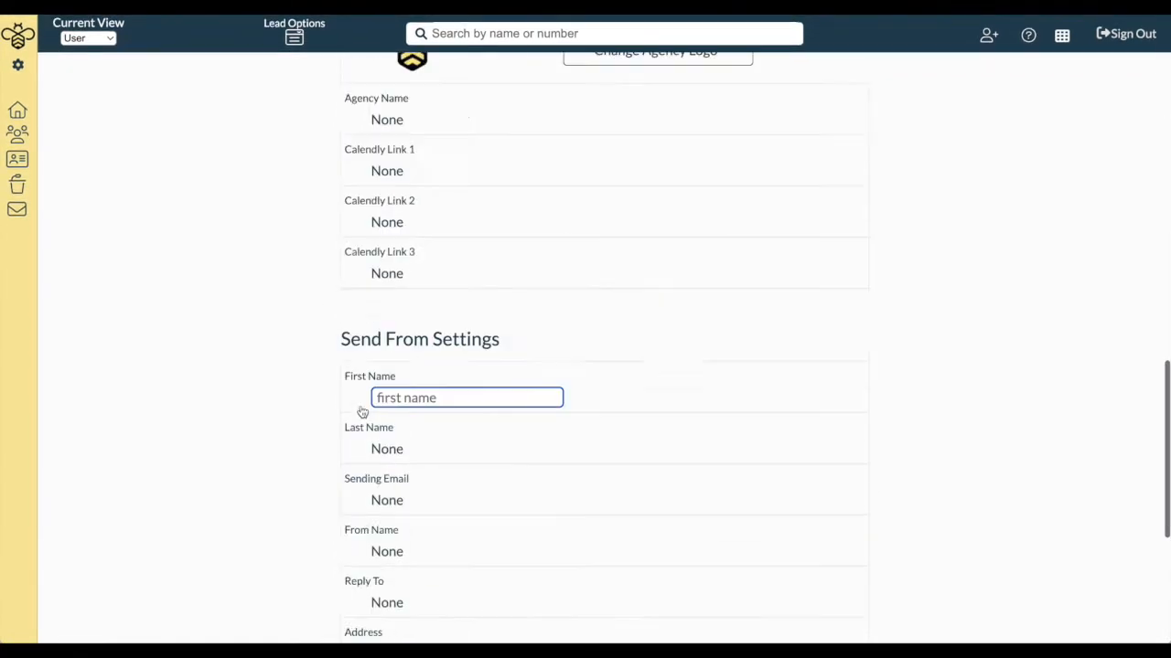
pyautogui.scroll(3, 360, 411)
pyautogui.scroll(-2, 429, 471)
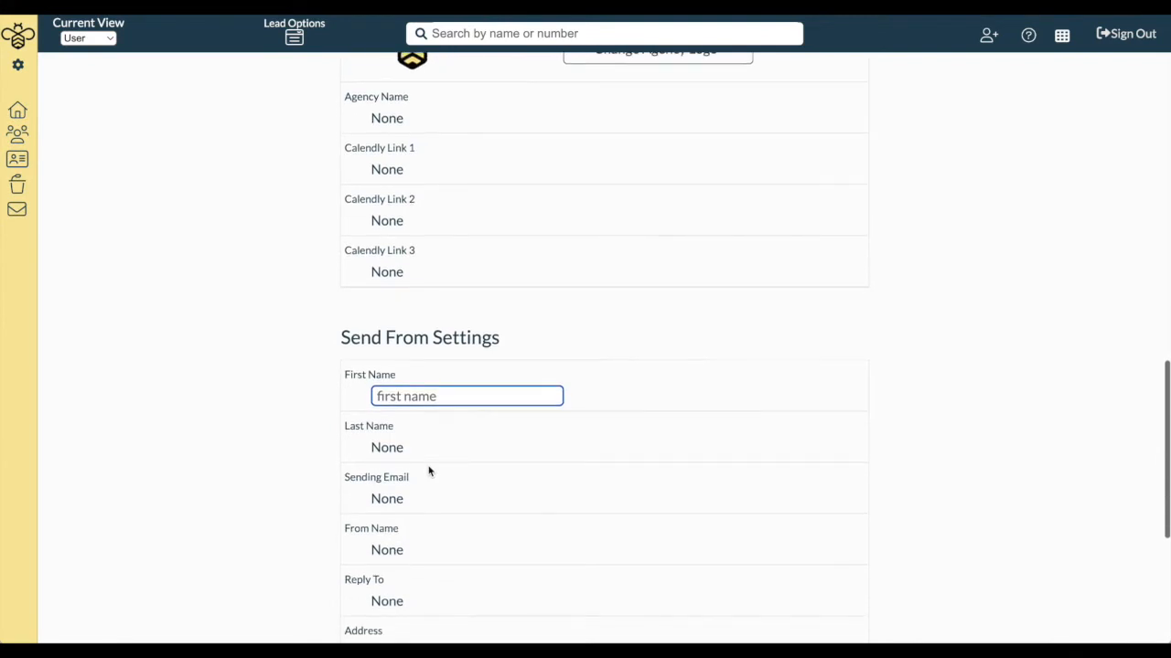
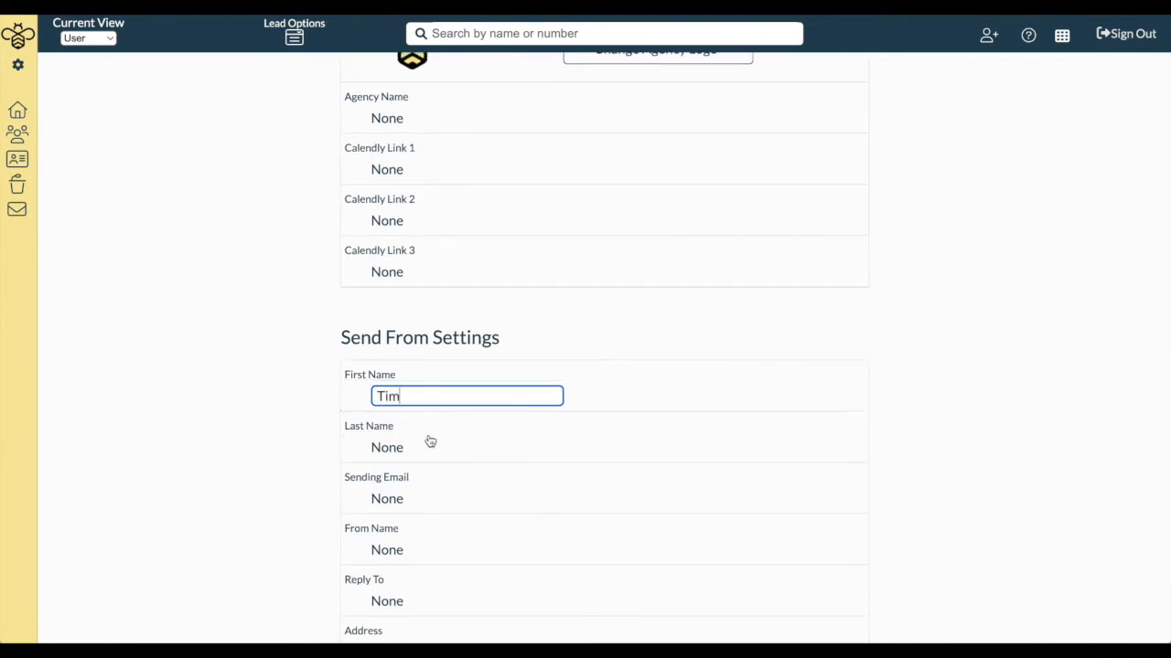
pyautogui.click(419, 446)
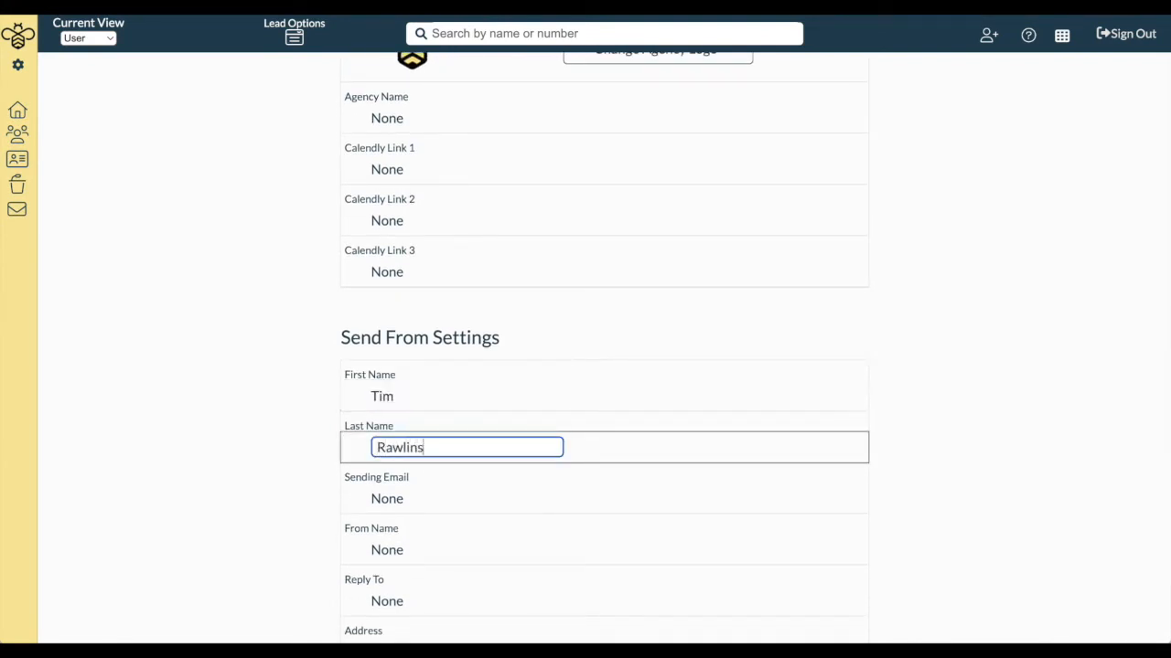
pyautogui.click(296, 499)
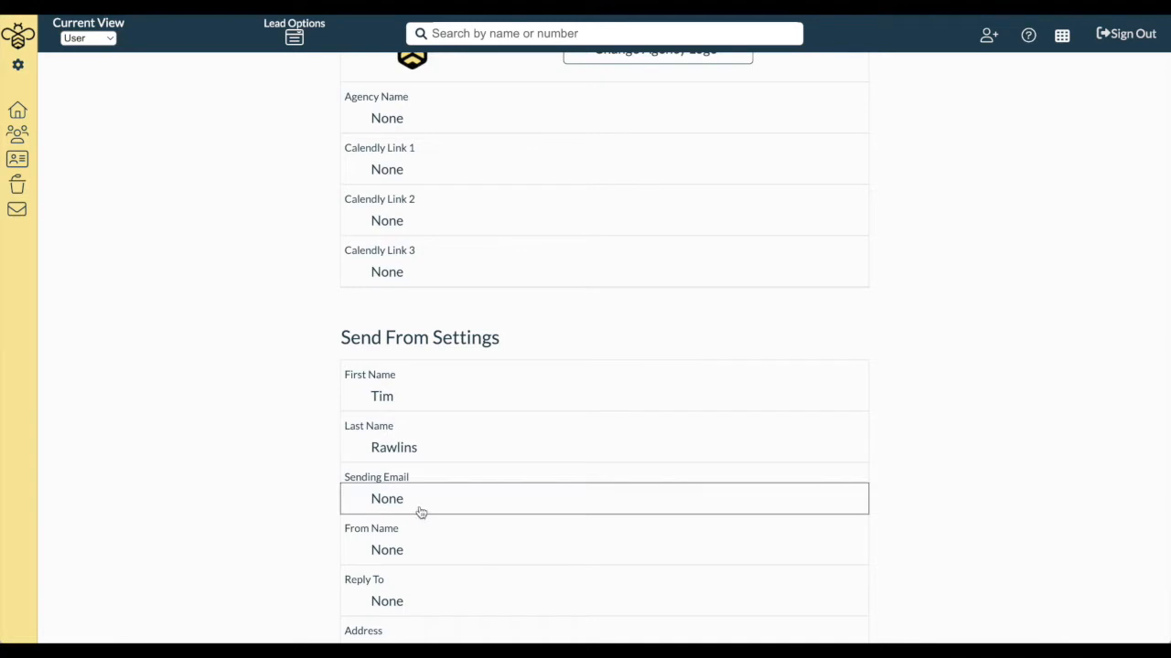
# Enter the agency's development email as Sending Email and paste the same address into Reply To
pyautogui.click(415, 501)
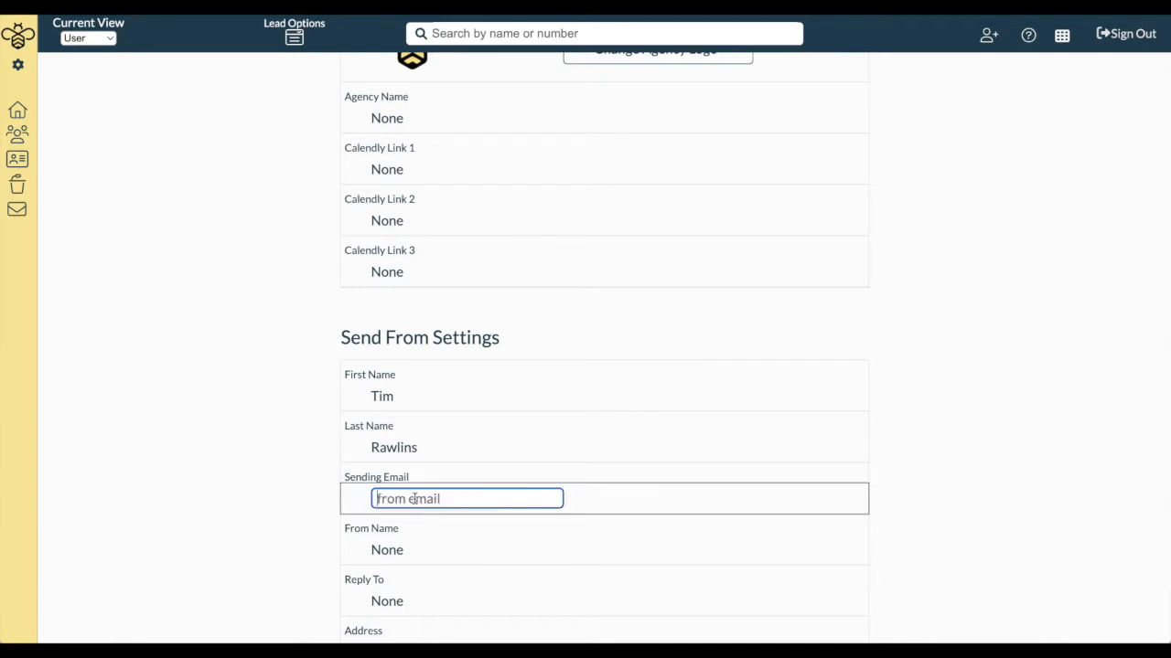
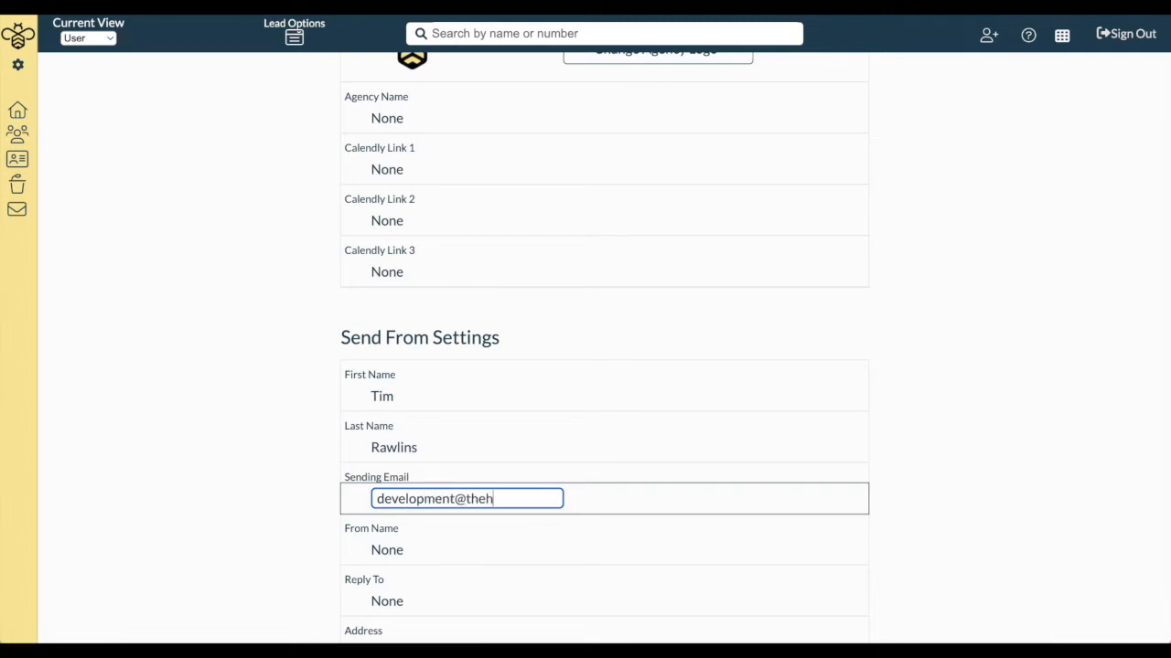
pyautogui.moveTo(375, 499); pyautogui.dragTo(555, 502)
pyautogui.hotkey('ctrl', 'c')
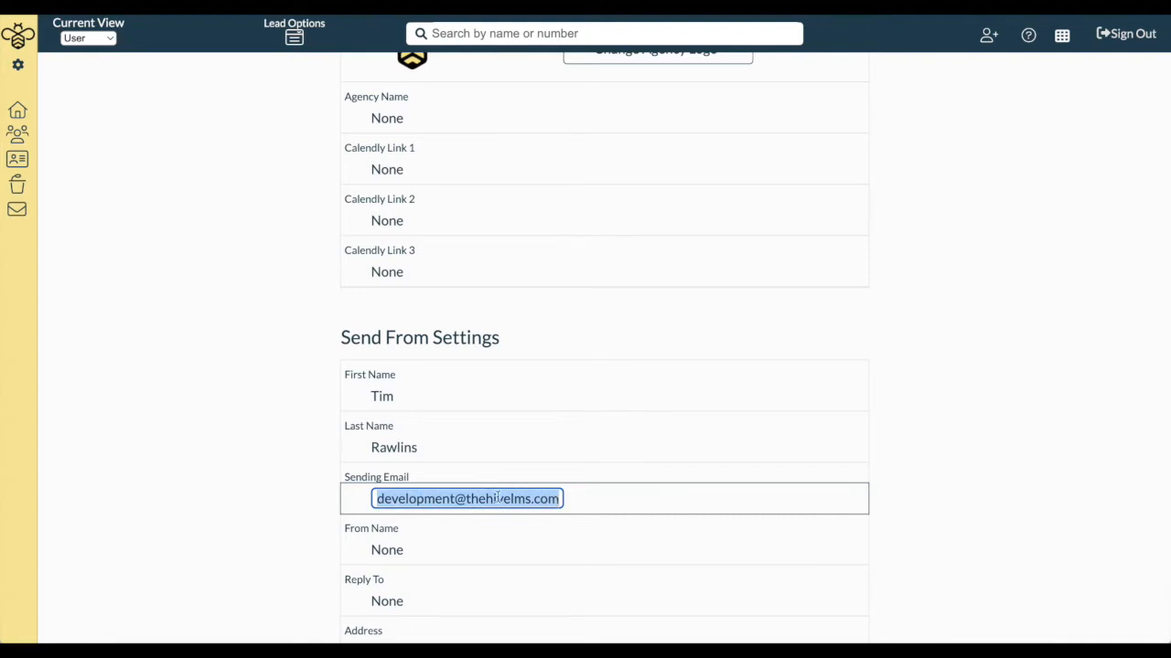
pyautogui.click(291, 551)
pyautogui.click(394, 603)
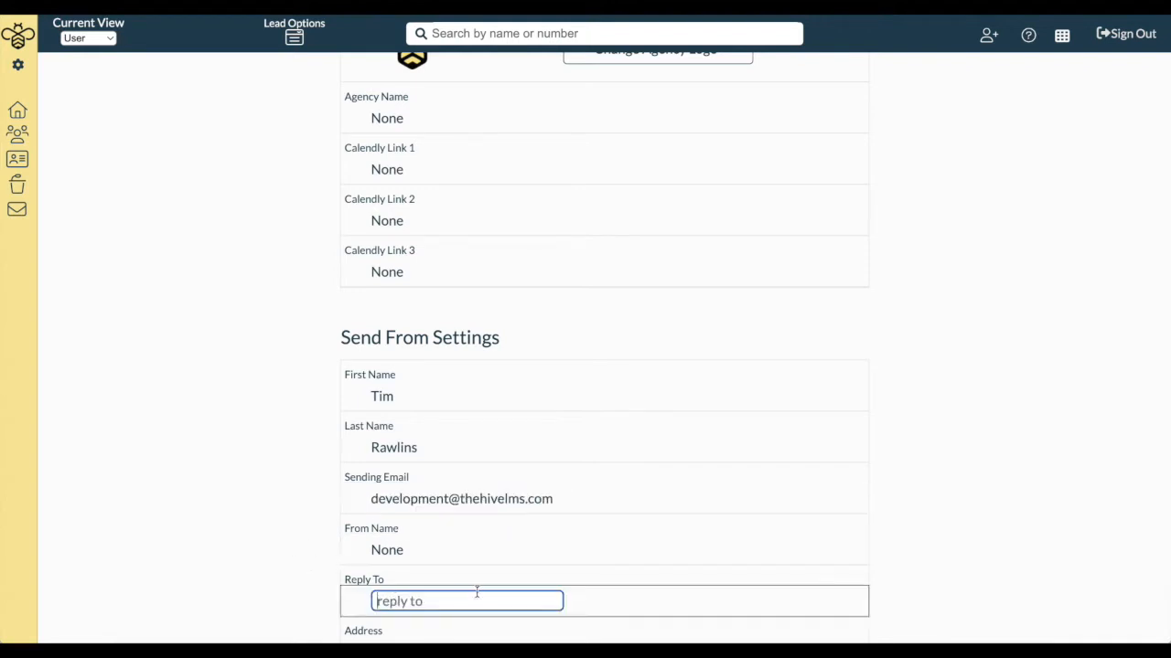
pyautogui.hotkey('ctrl', 'v')
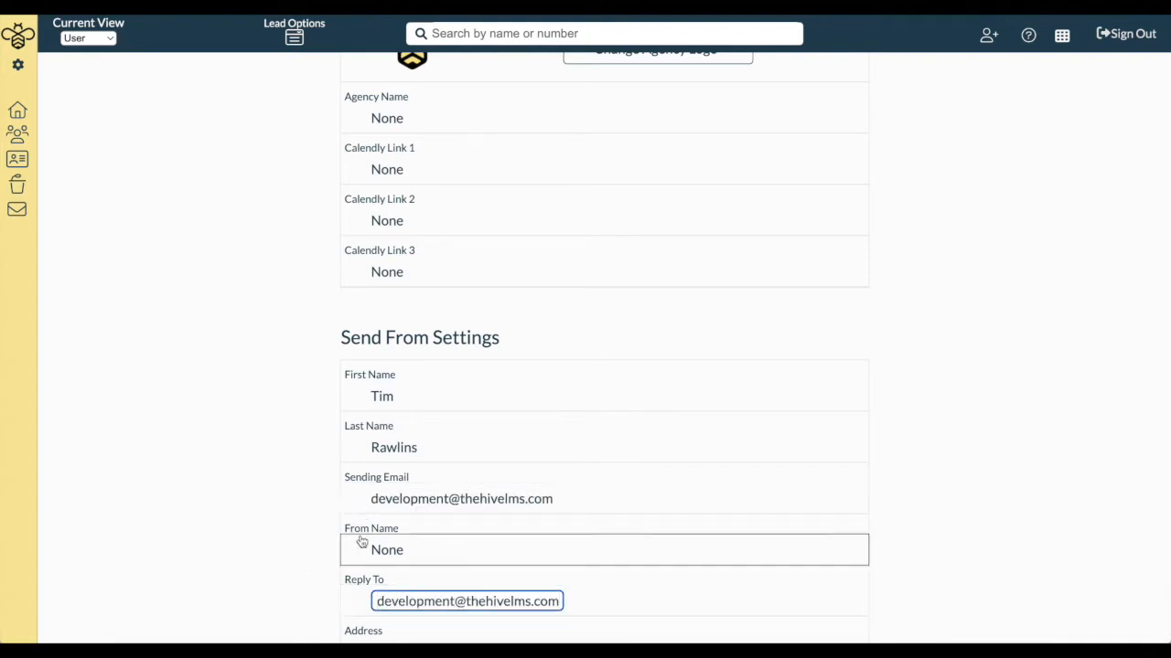
pyautogui.click(442, 550)
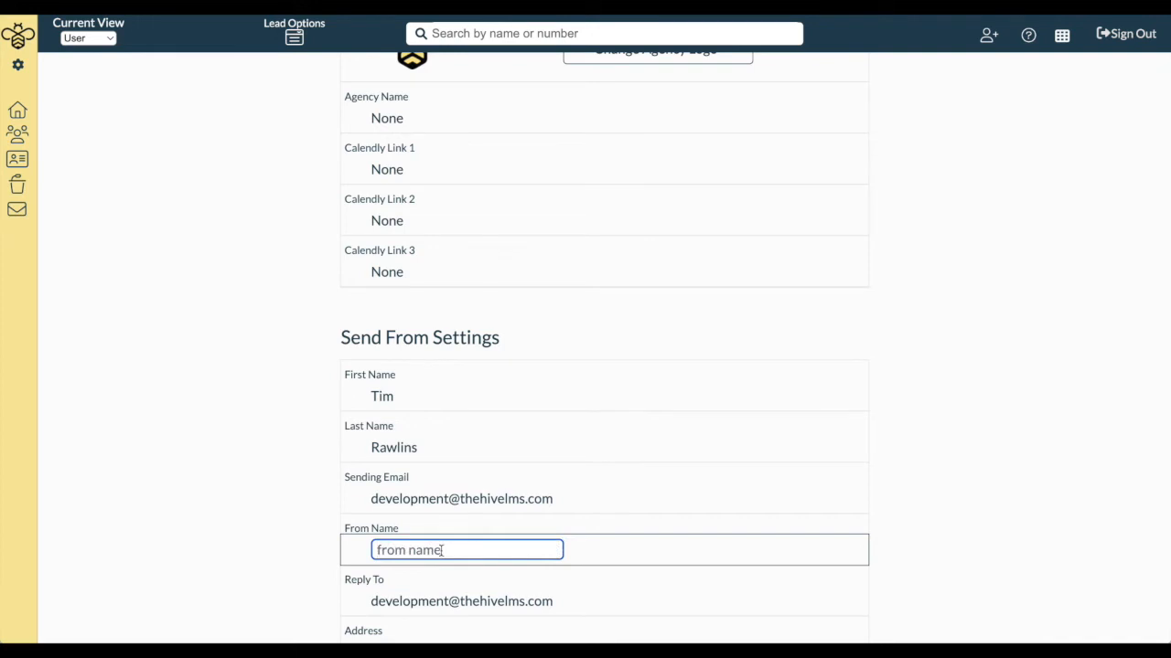
# Set the From Name to The Hive
pyautogui.scroll(-2, 440, 549)
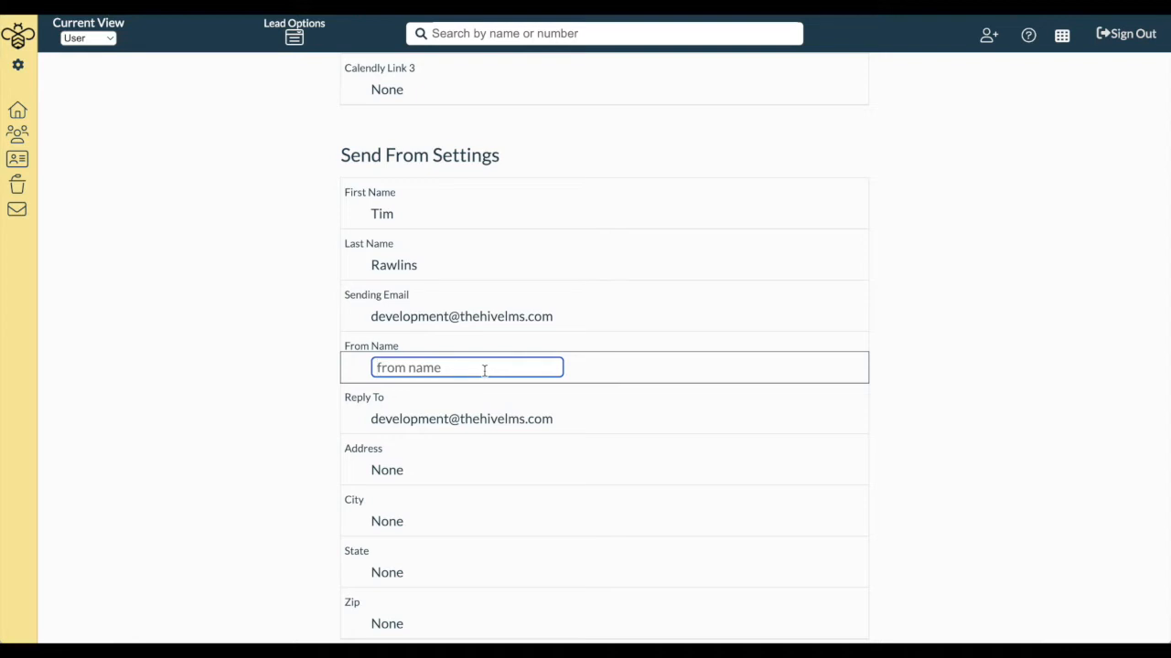
pyautogui.write('The Hive')
pyautogui.click(294, 420)
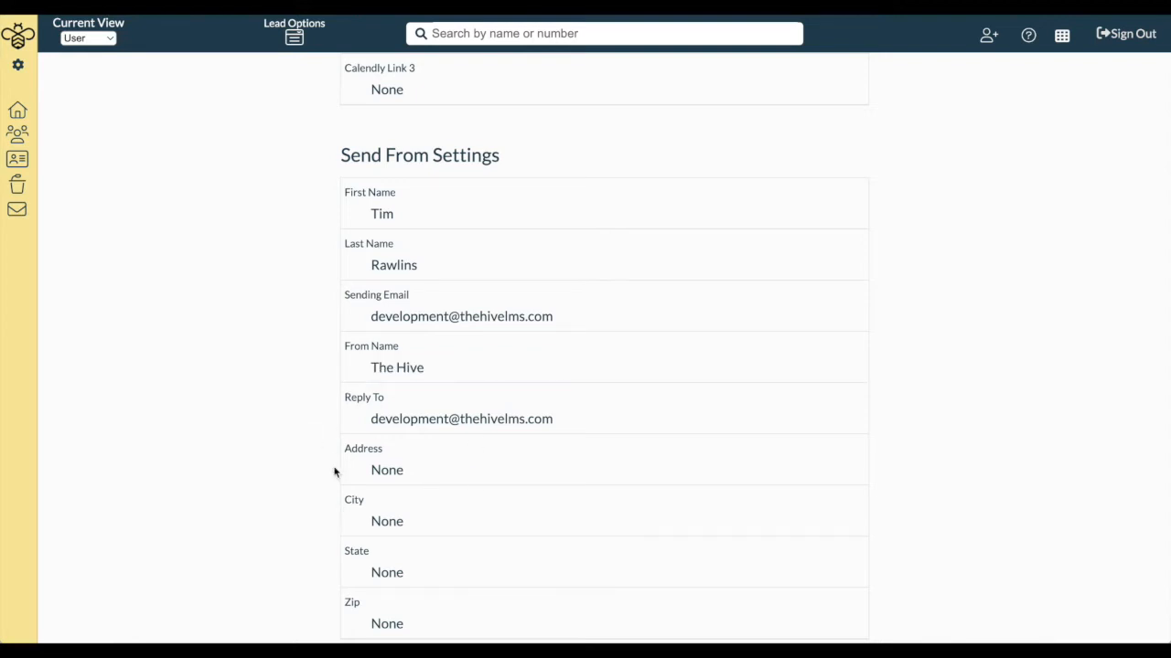
# Fill in the sender's street address, city, state and zip code, correcting typos along the way
pyautogui.scroll(-2, 334, 473)
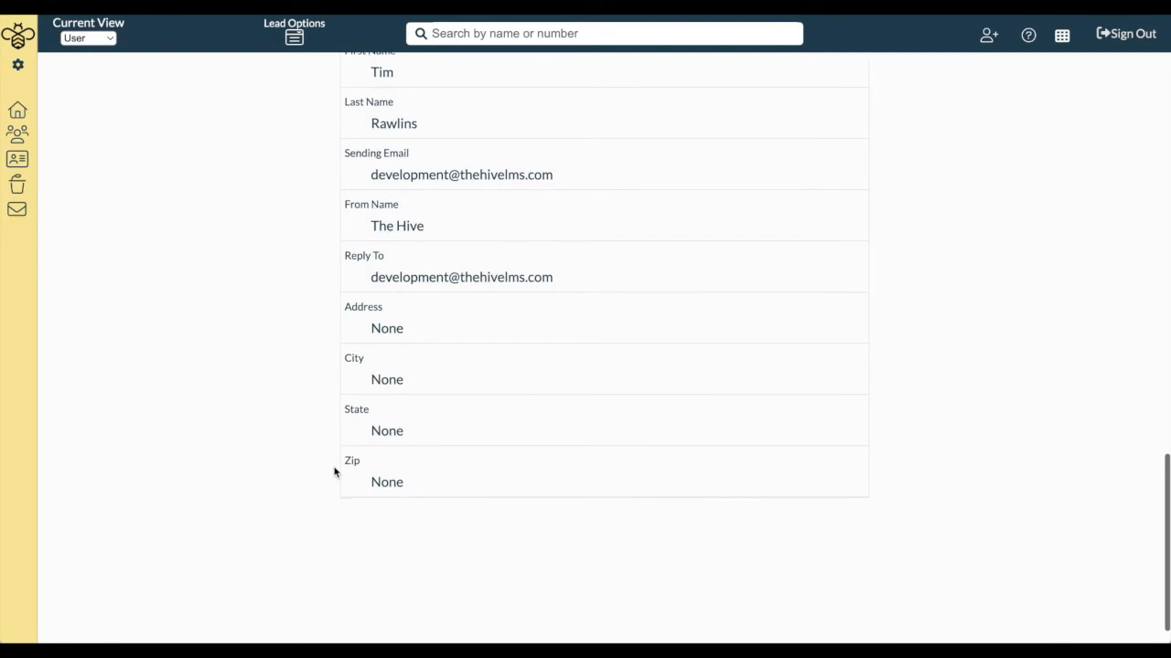
pyautogui.click(401, 335)
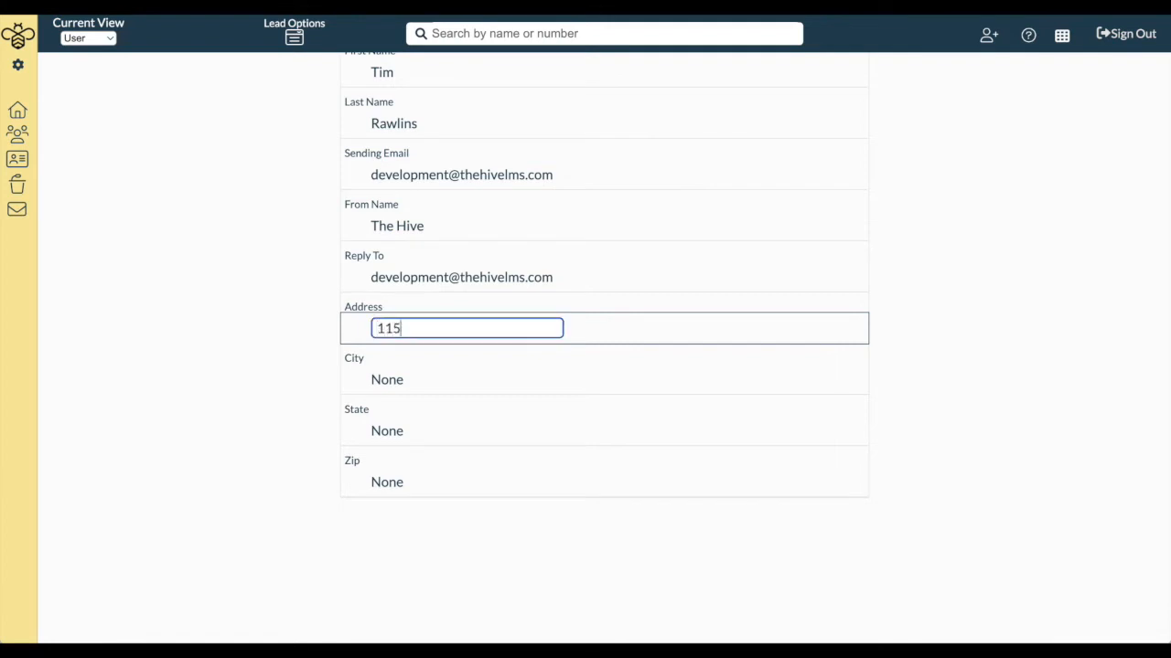
pyautogui.click(399, 379)
pyautogui.write('Chcico')
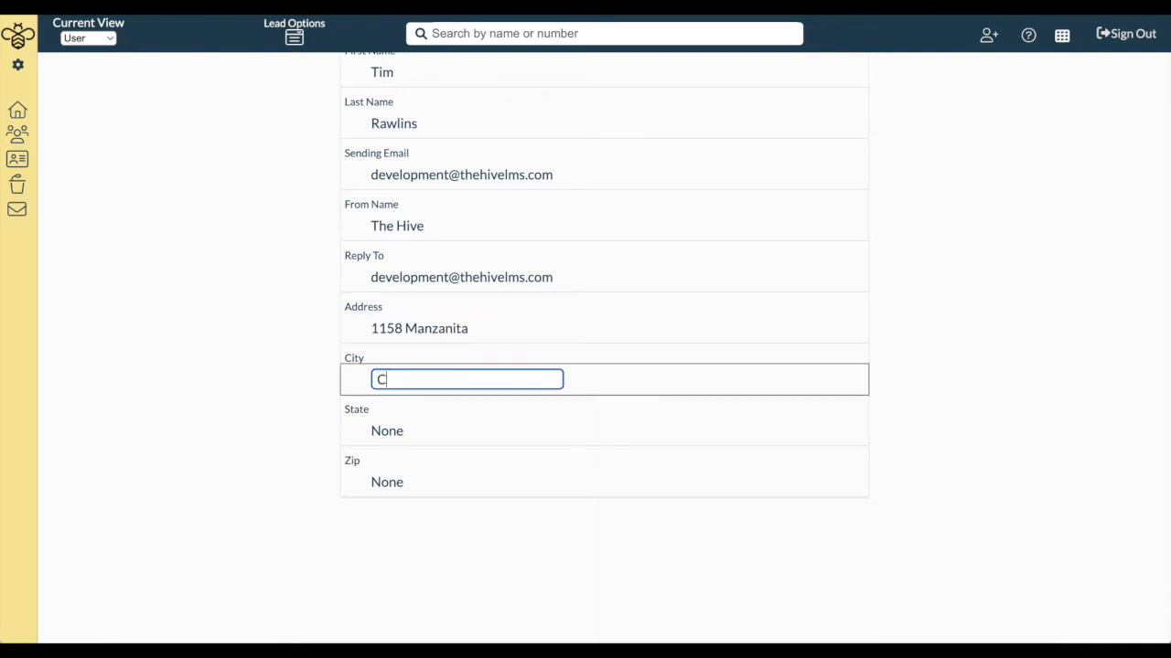
pyautogui.press('BackSpace')
pyautogui.press('BackSpace')
pyautogui.press('BackSpace')
pyautogui.write('ico')
pyautogui.click(397, 438)
pyautogui.write('Califonria')
pyautogui.press('BackSpace')
pyautogui.press('BackSpace')
pyautogui.press('BackSpace')
pyautogui.press('BackSpace')
pyautogui.write('rnia')
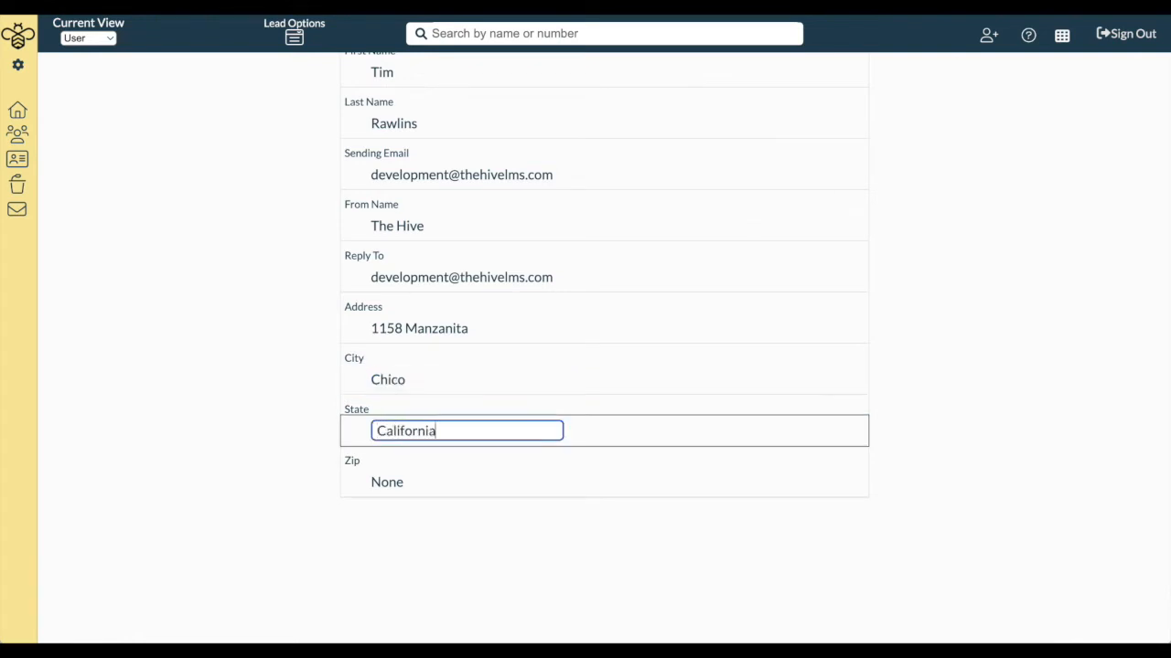
pyautogui.click(393, 484)
pyautogui.write('95926')
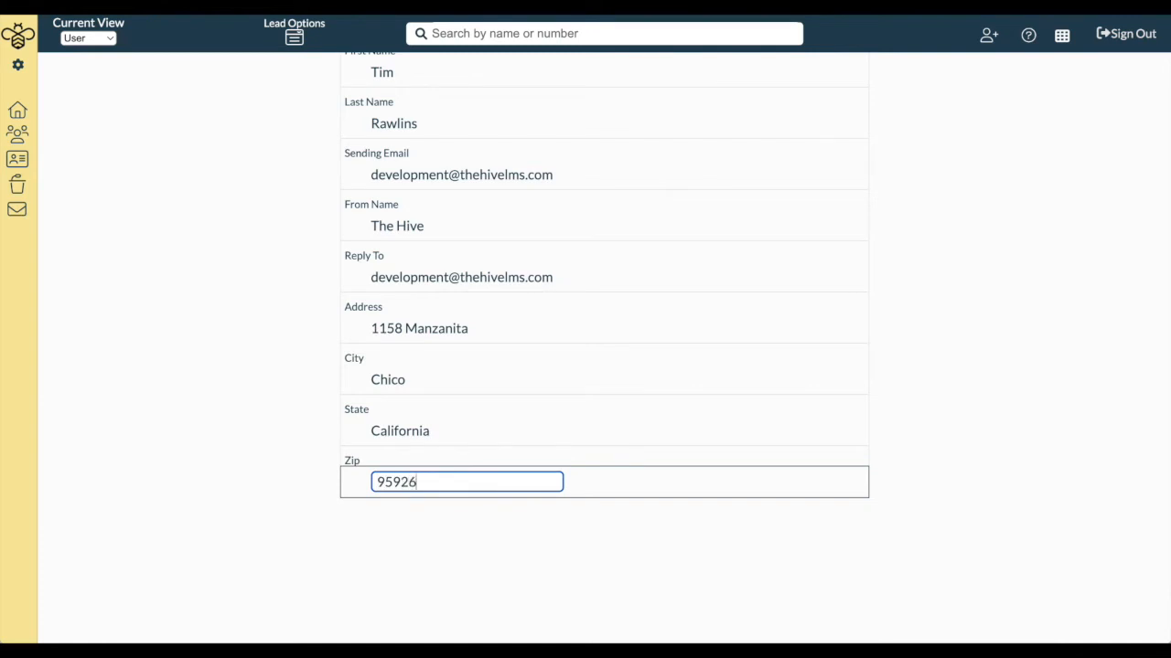
pyautogui.click(313, 519)
pyautogui.scroll(2, 287, 484)
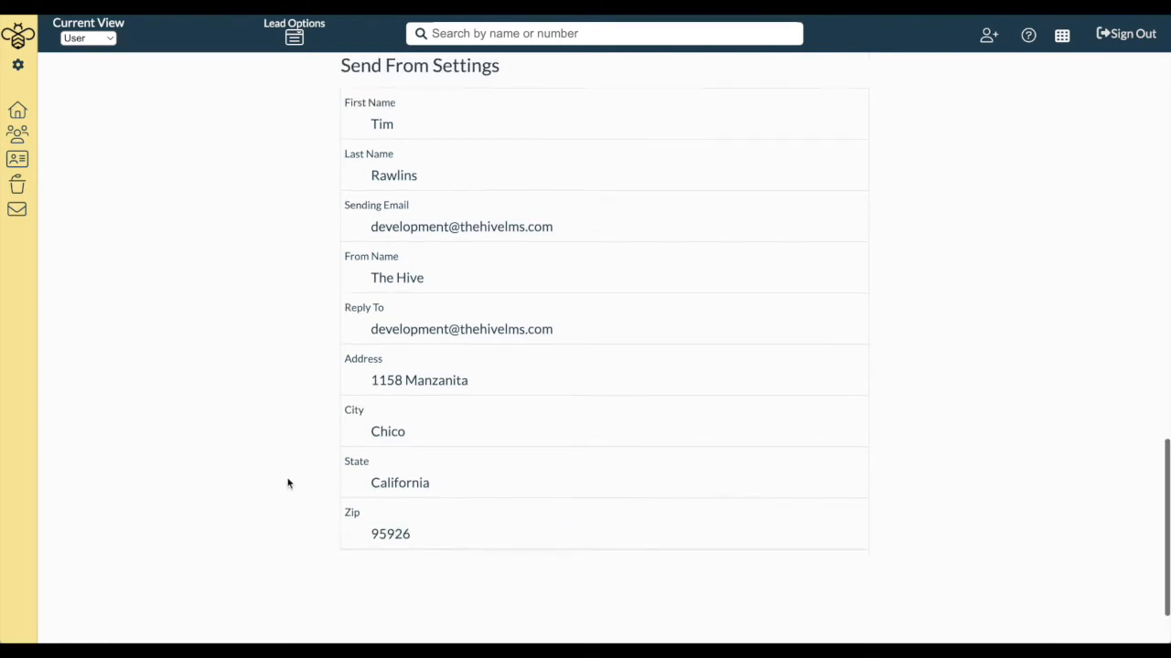
pyautogui.scroll(3, 287, 482)
pyautogui.scroll(-1, 348, 327)
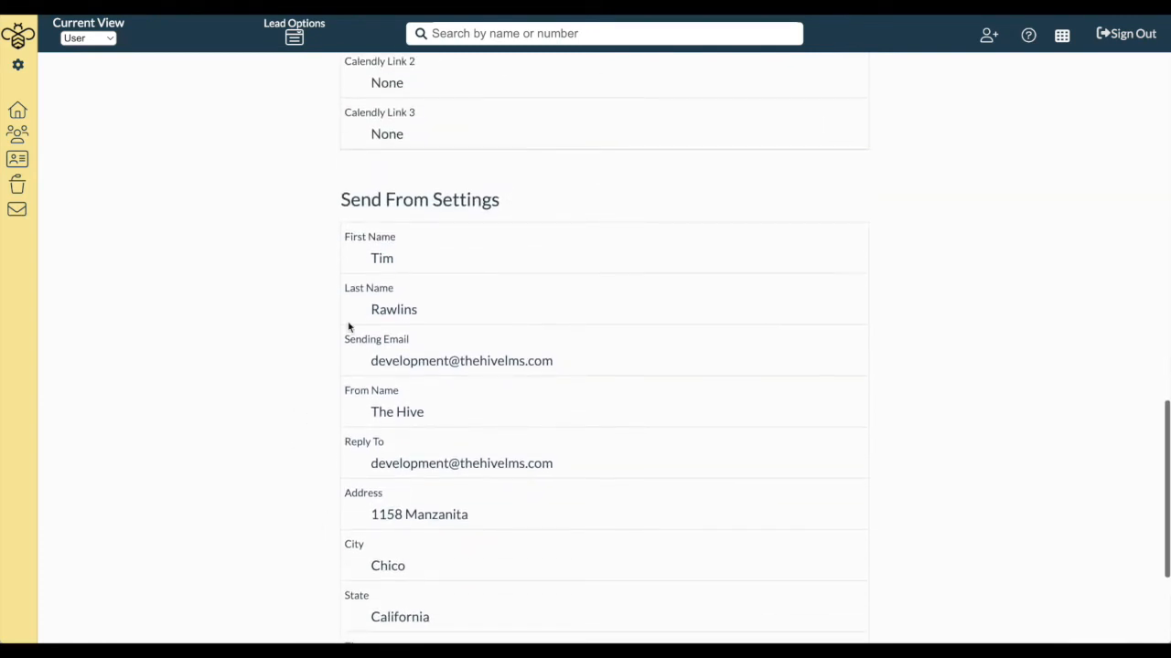
pyautogui.scroll(-3, 411, 500)
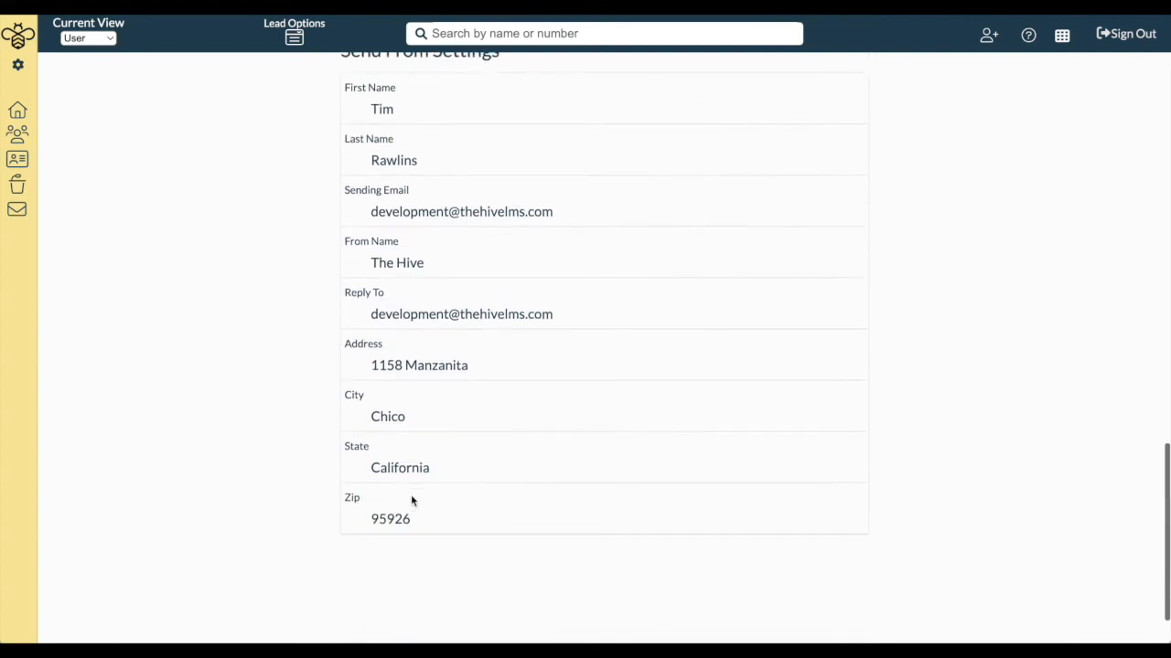
pyautogui.scroll(7, 426, 462)
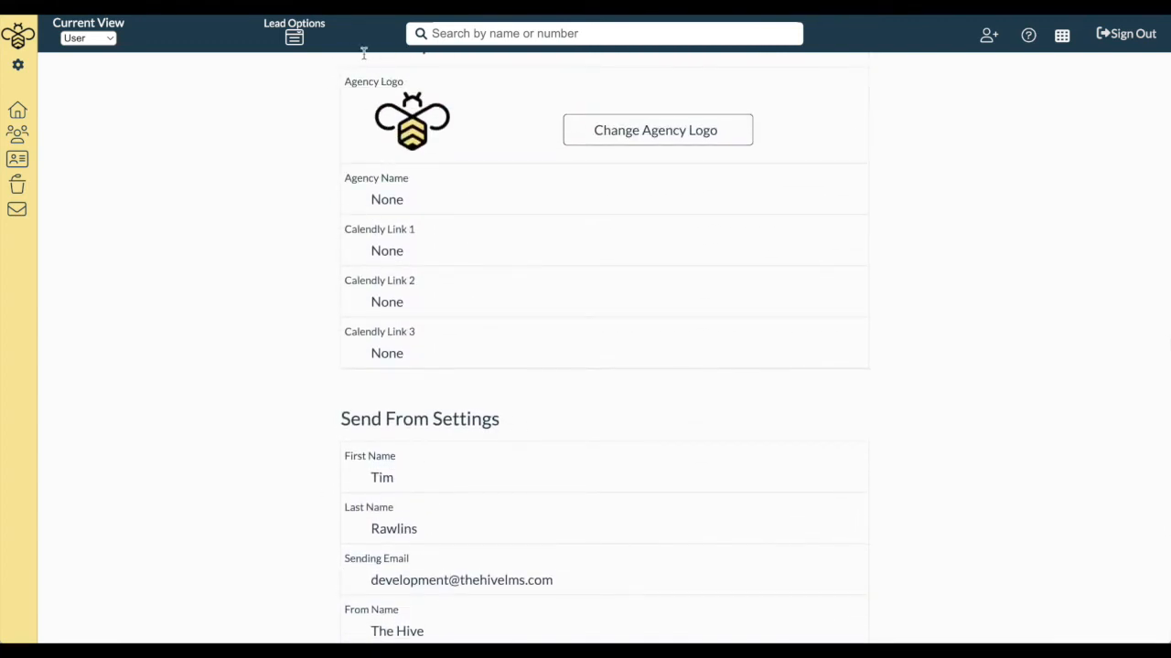
pyautogui.scroll(1, 313, 104)
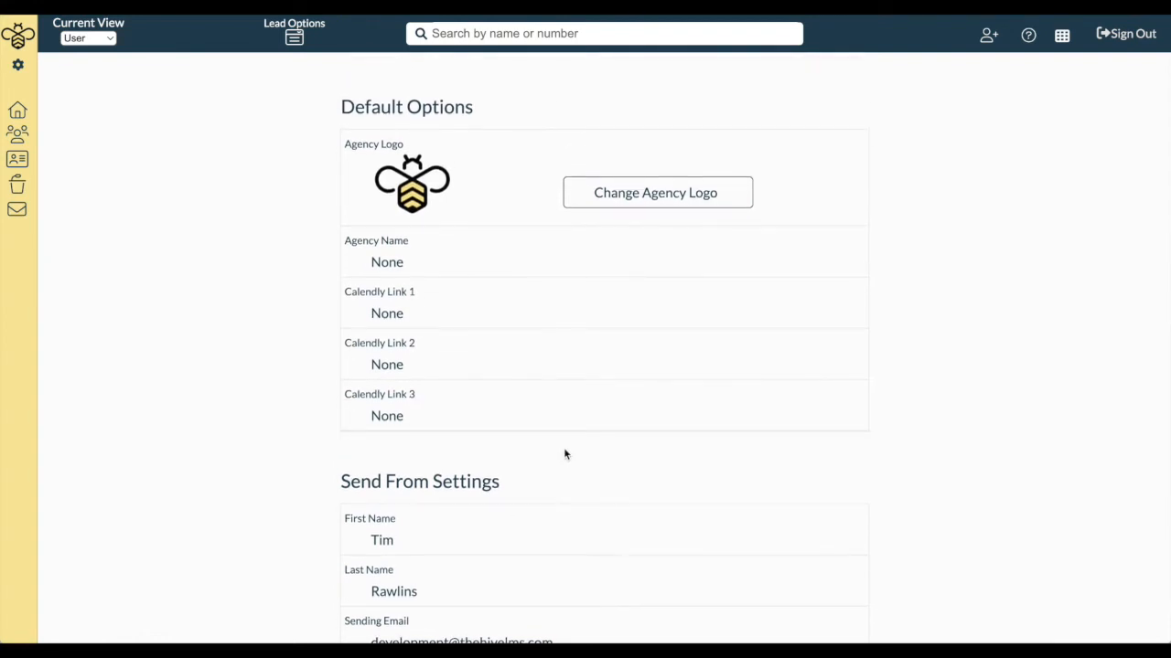
# Cancel a new agency logo choice and set Agency Name to The Rawlins Agency
pyautogui.click(632, 203)
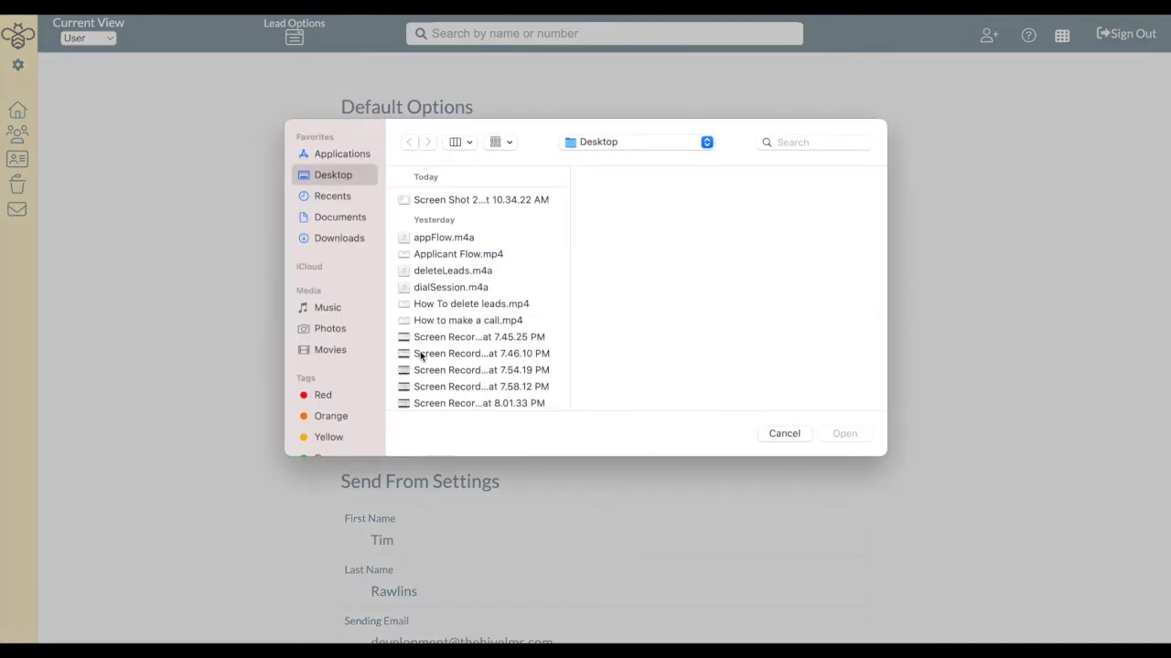
pyautogui.scroll(-10, 501, 366)
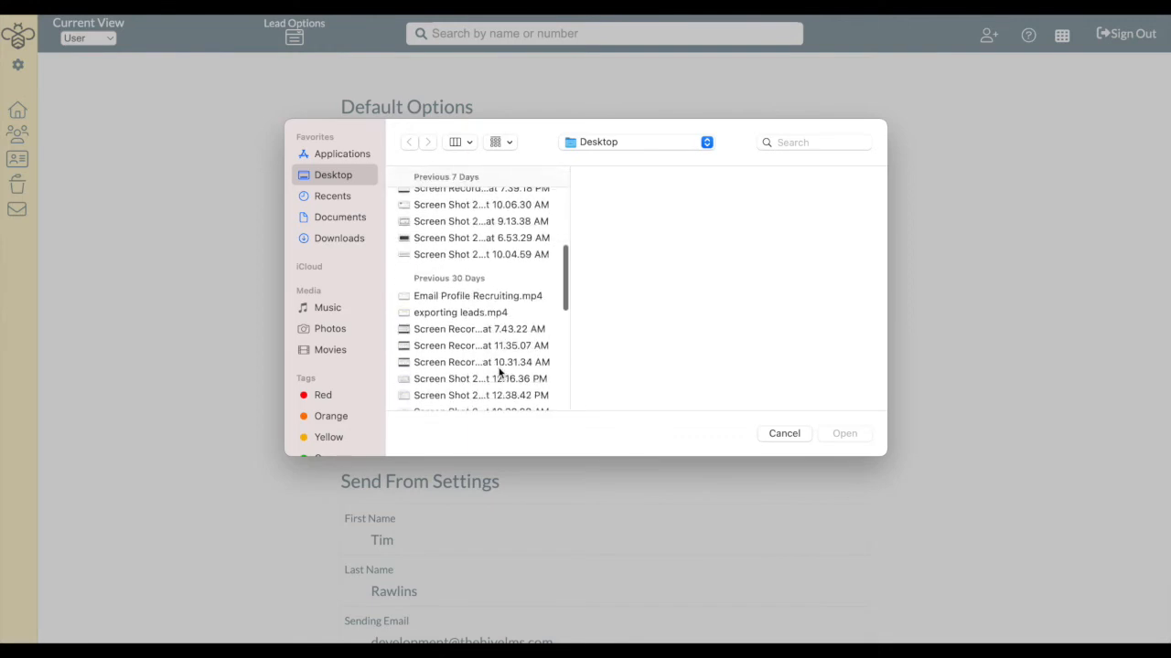
pyautogui.click(802, 437)
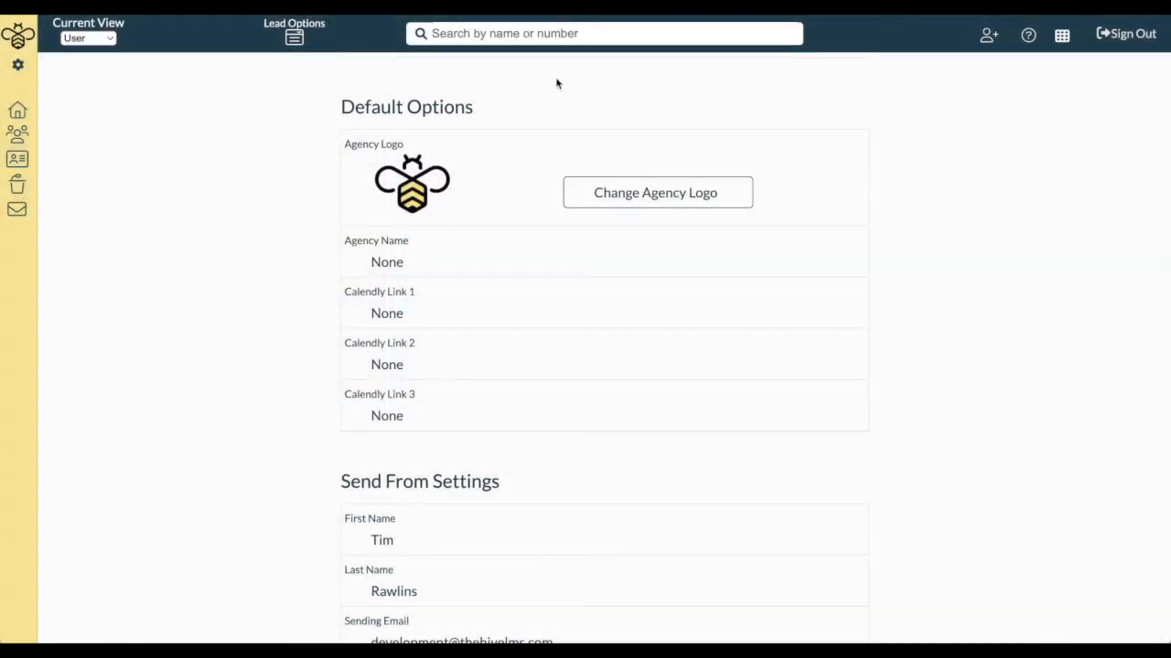
pyautogui.click(430, 271)
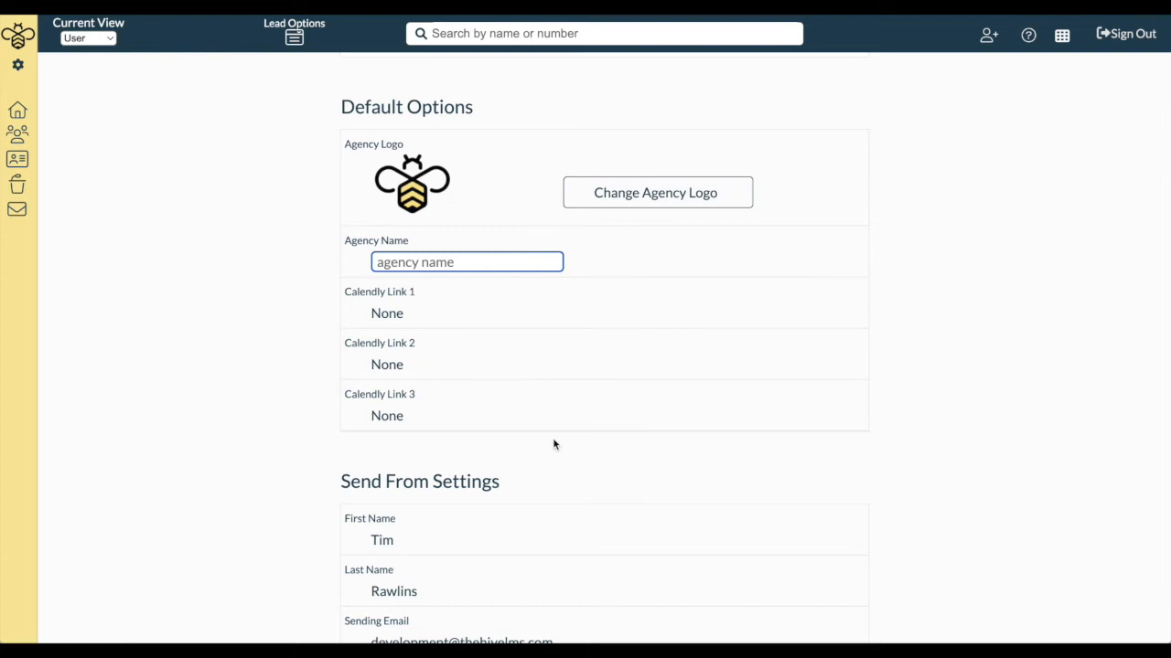
pyautogui.write('The Rawlins Agency')
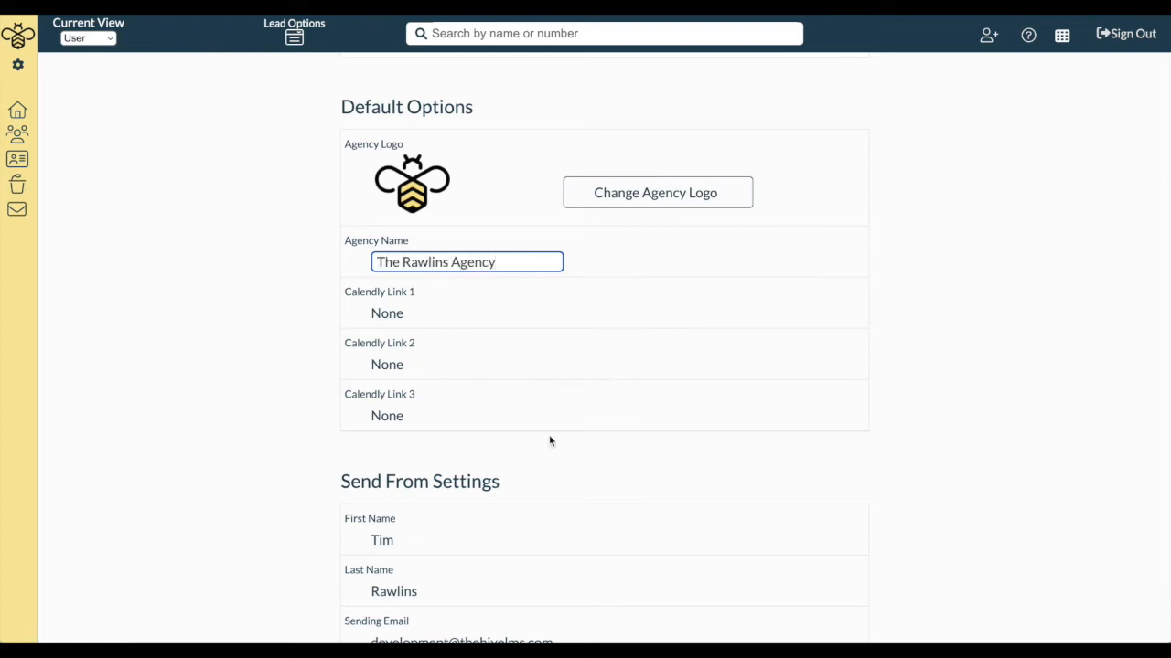
pyautogui.click(335, 303)
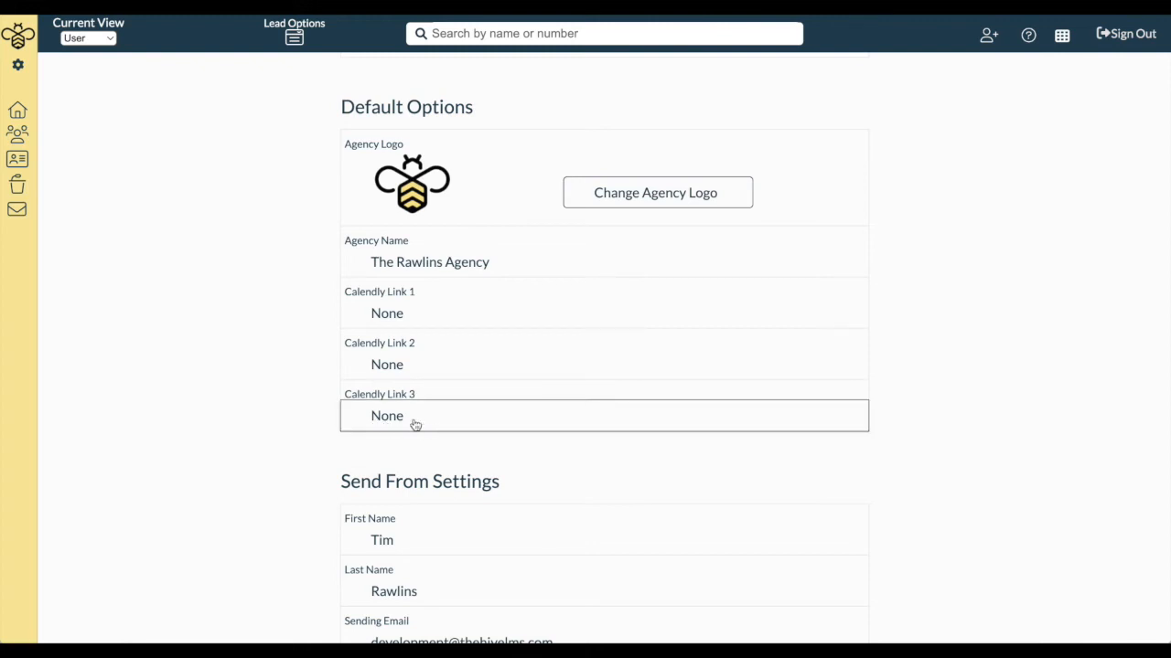
# Enter calendly.com/theHive as Calendly Link 1 and save it
pyautogui.click(418, 314)
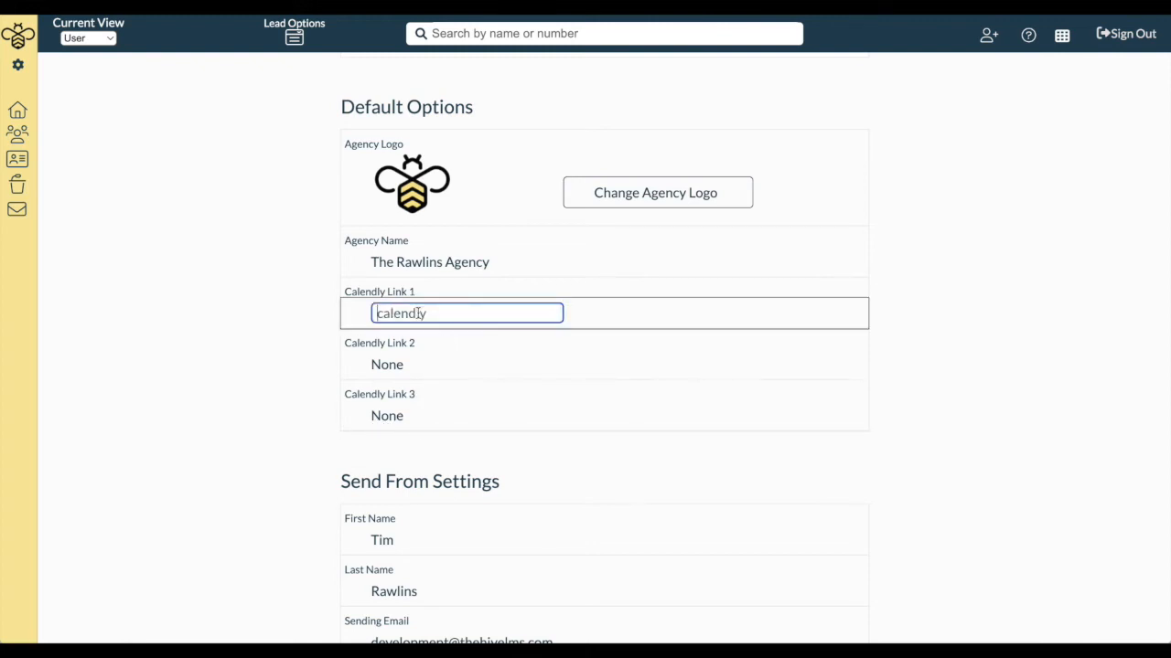
pyautogui.write('caldnel')
pyautogui.write('en')
pyautogui.write('ndly.com')
pyautogui.write('/theHive')
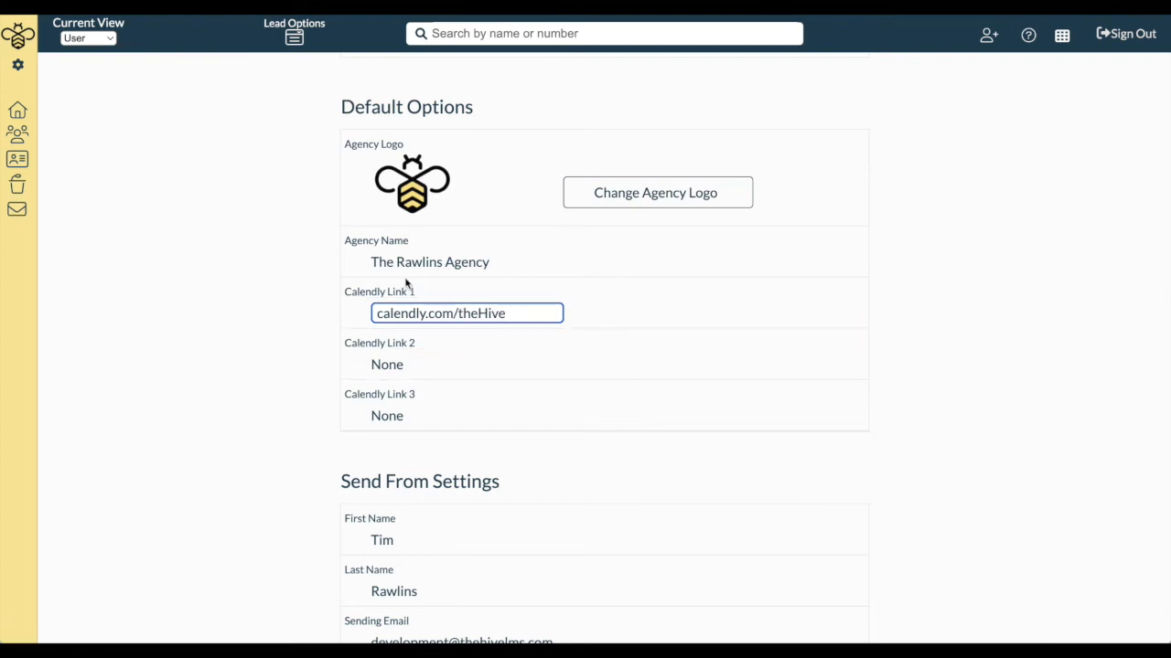
pyautogui.click(288, 306)
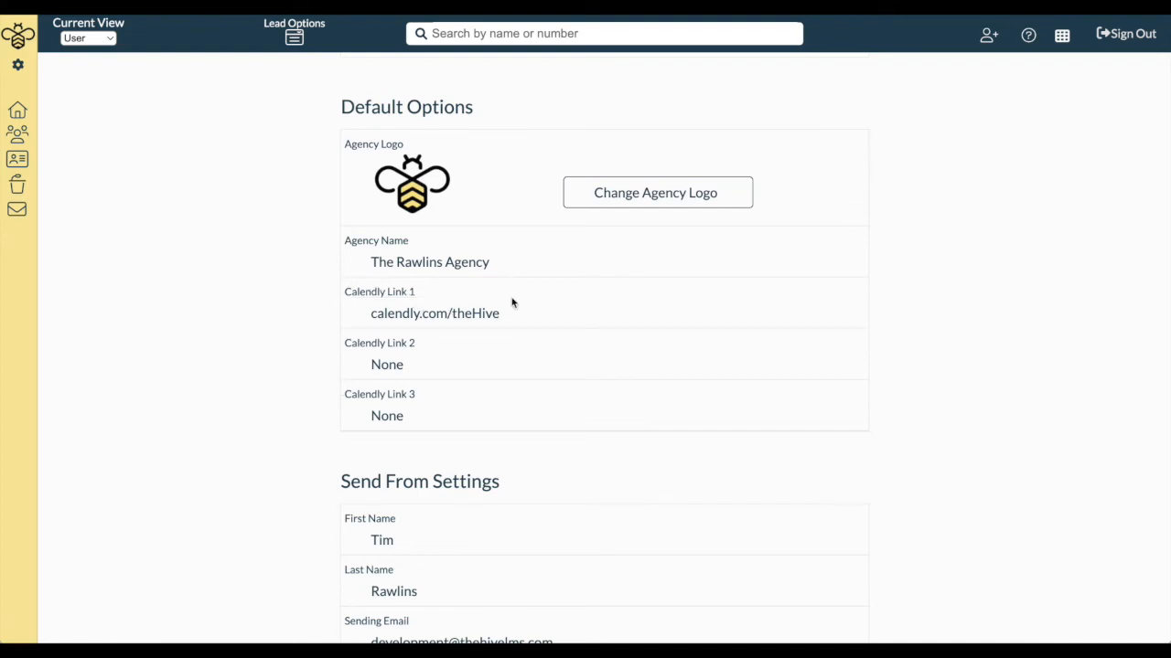
pyautogui.scroll(-3, 260, 491)
pyautogui.scroll(-4, 260, 491)
pyautogui.scroll(15, 260, 503)
pyautogui.scroll(-10, 260, 502)
pyautogui.scroll(7, 260, 502)
pyautogui.scroll(-6, 261, 502)
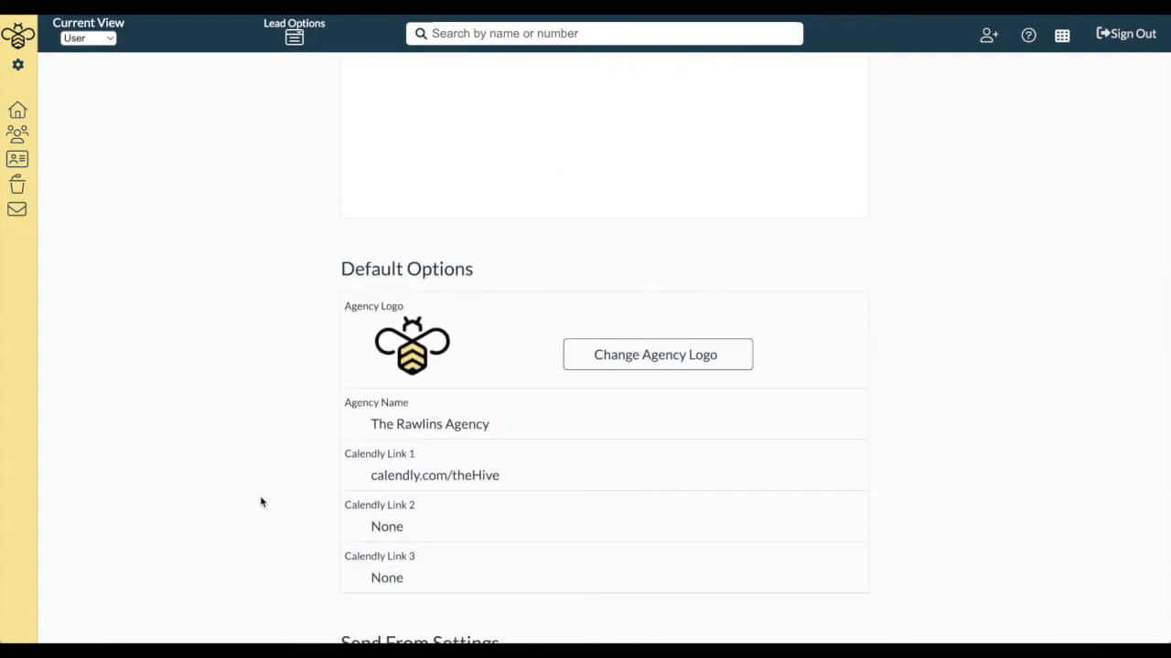
pyautogui.scroll(-1, 261, 500)
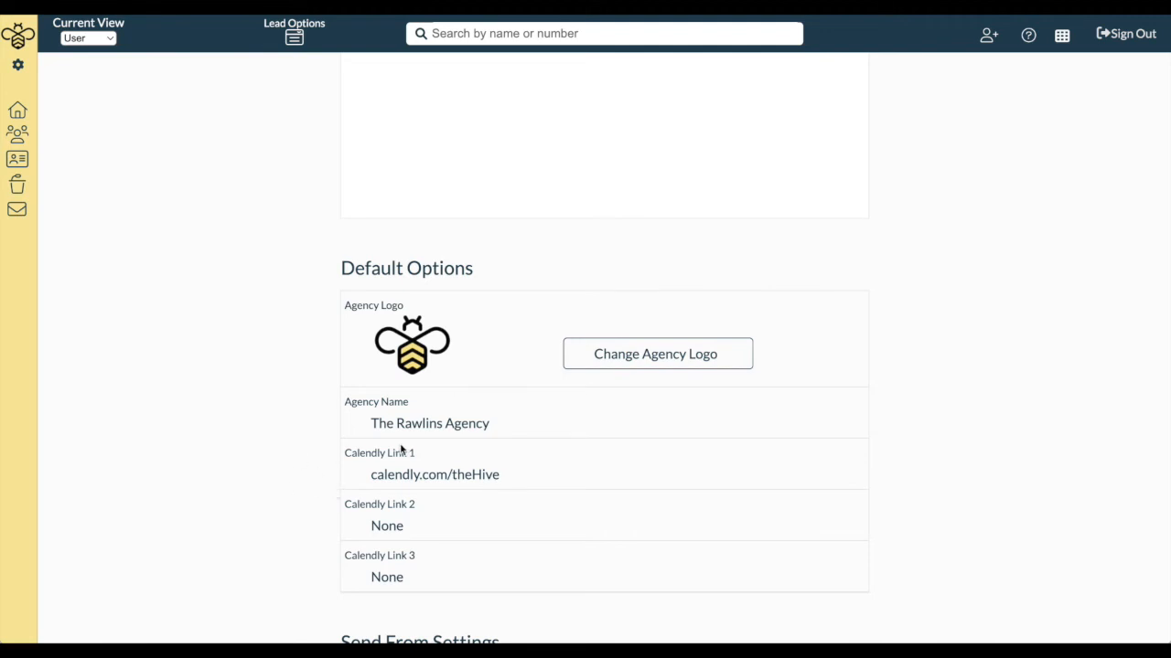
pyautogui.scroll(-2, 401, 448)
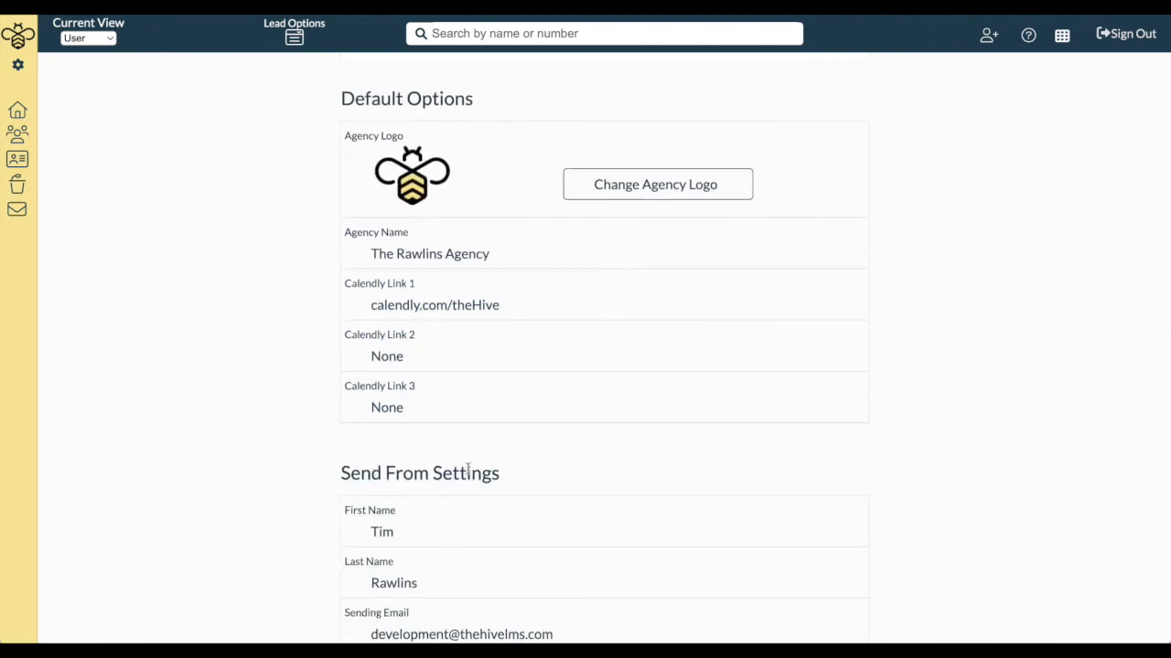
pyautogui.scroll(2, 504, 466)
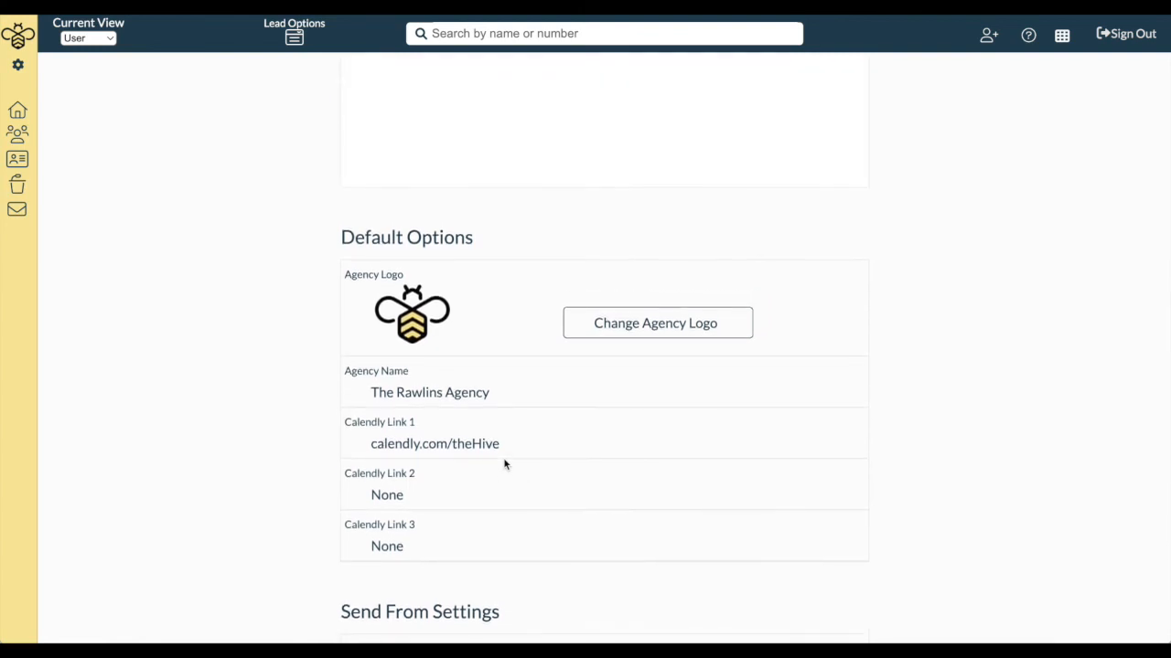
pyautogui.scroll(-3, 504, 465)
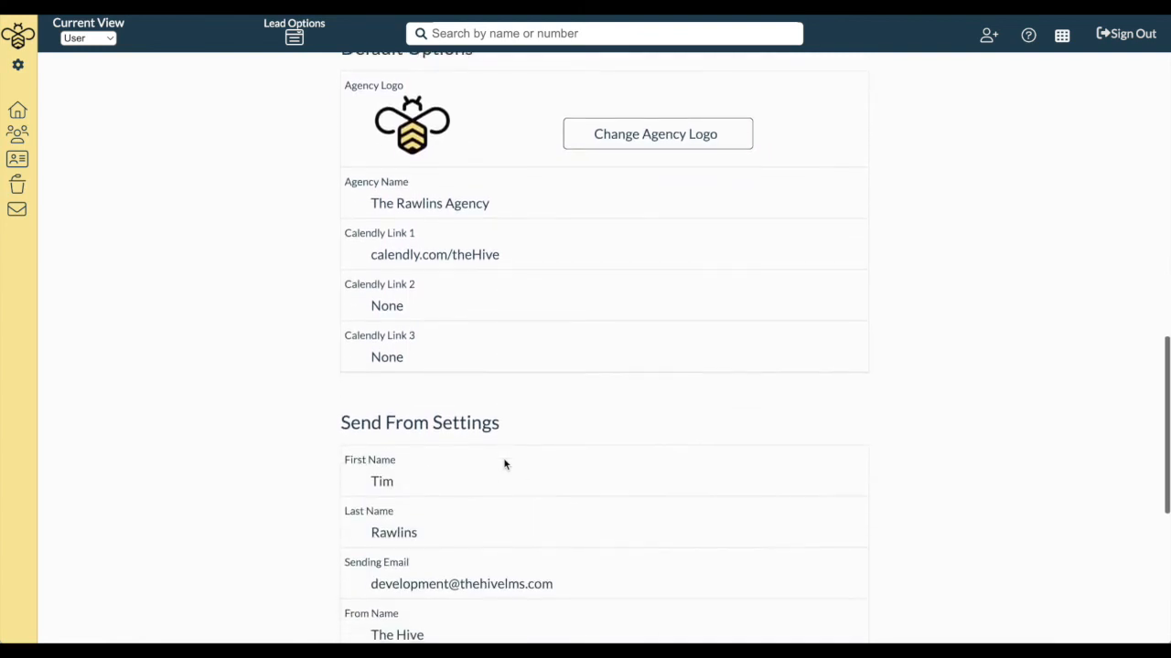
pyautogui.scroll(-1, 504, 466)
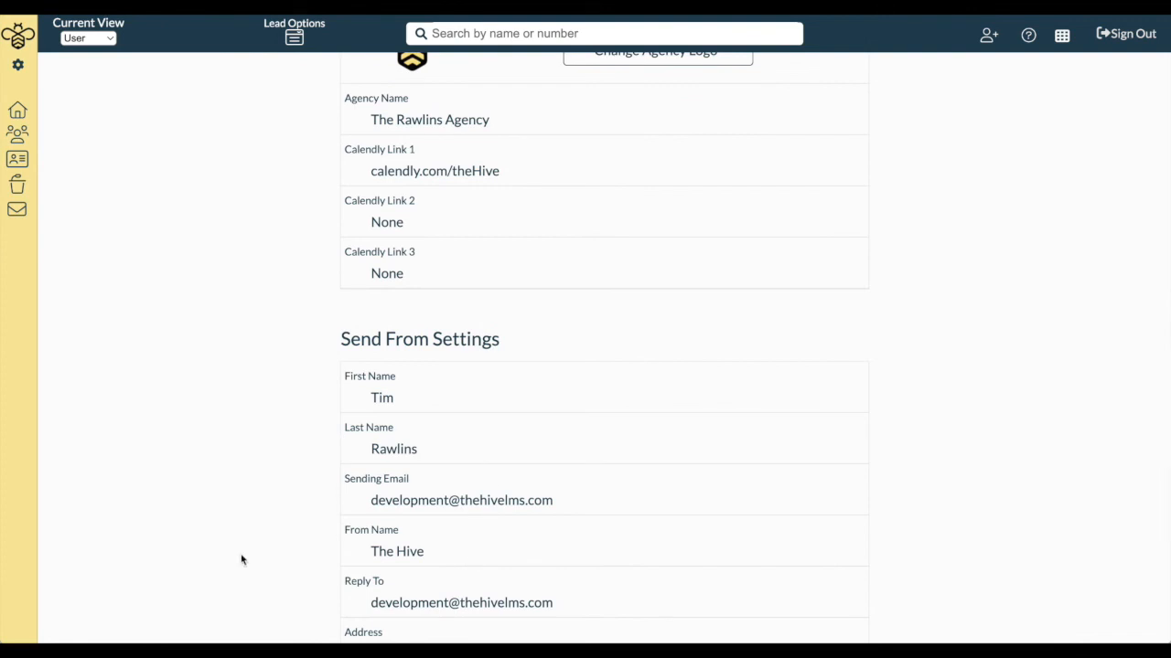
pyautogui.click(504, 611)
pyautogui.click(290, 473)
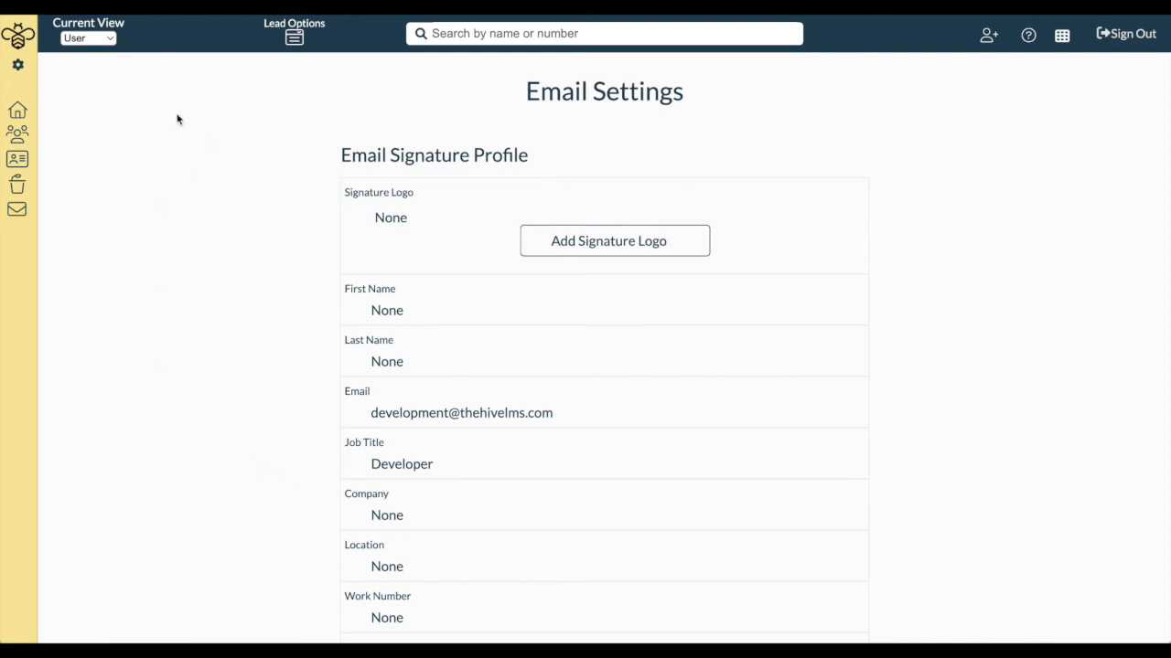
# Turn off Gmail authorization under User Settings > Integrations and begin the Google sign-in
pyautogui.moveTo(48, 81)
pyautogui.click(50, 81)
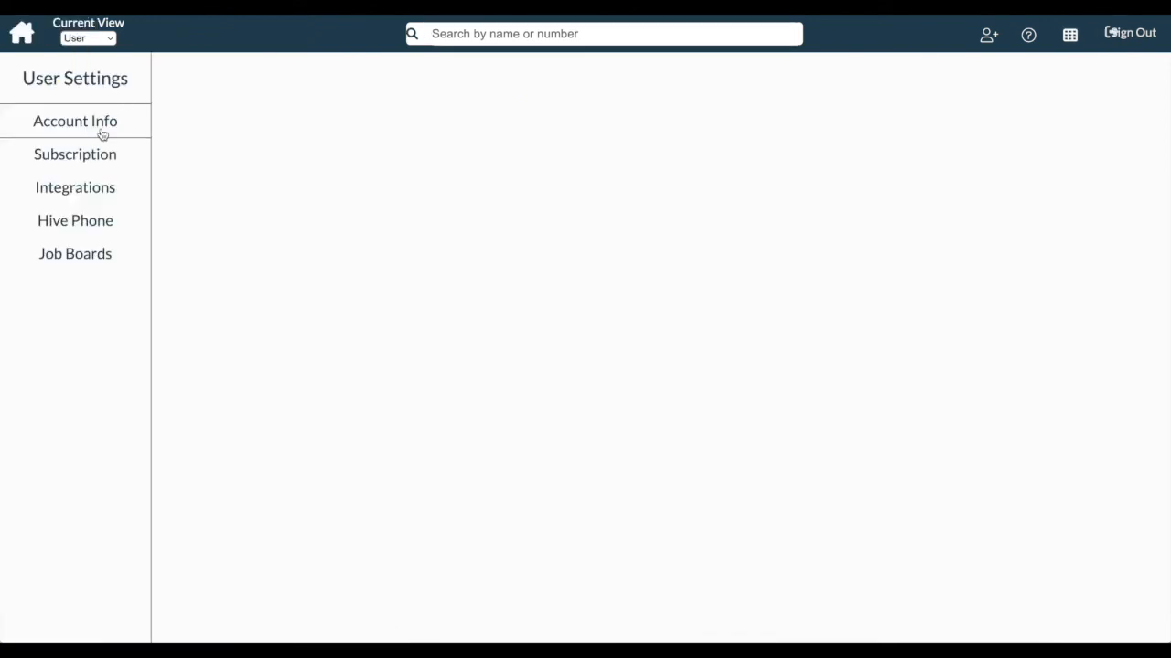
pyautogui.click(85, 192)
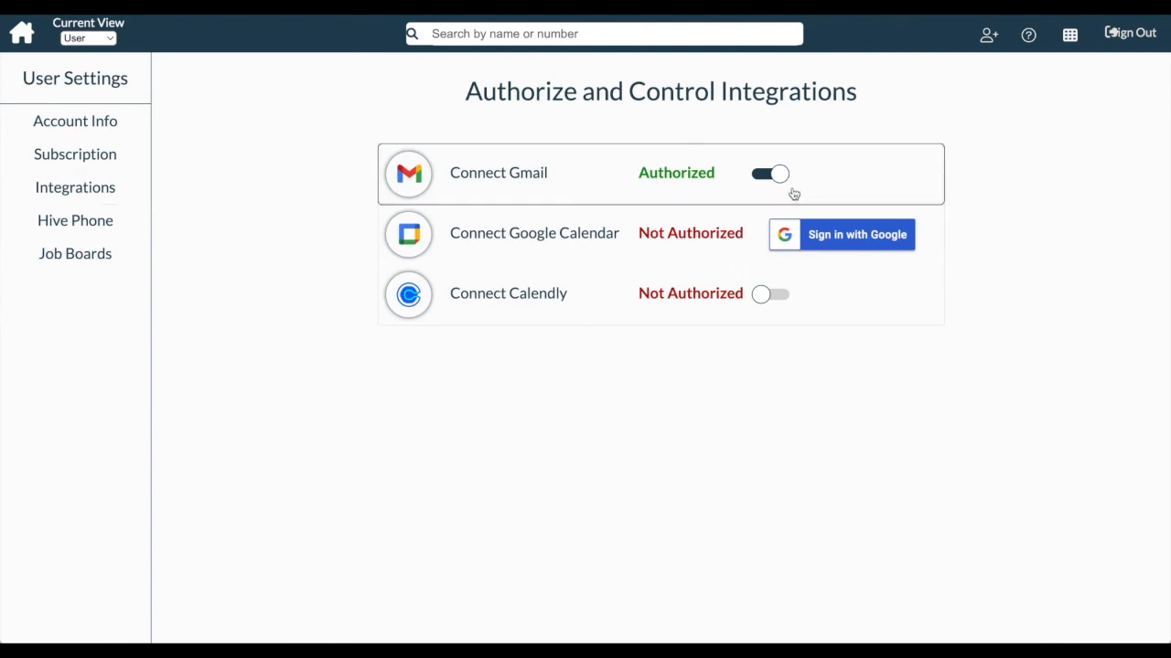
pyautogui.click(781, 180)
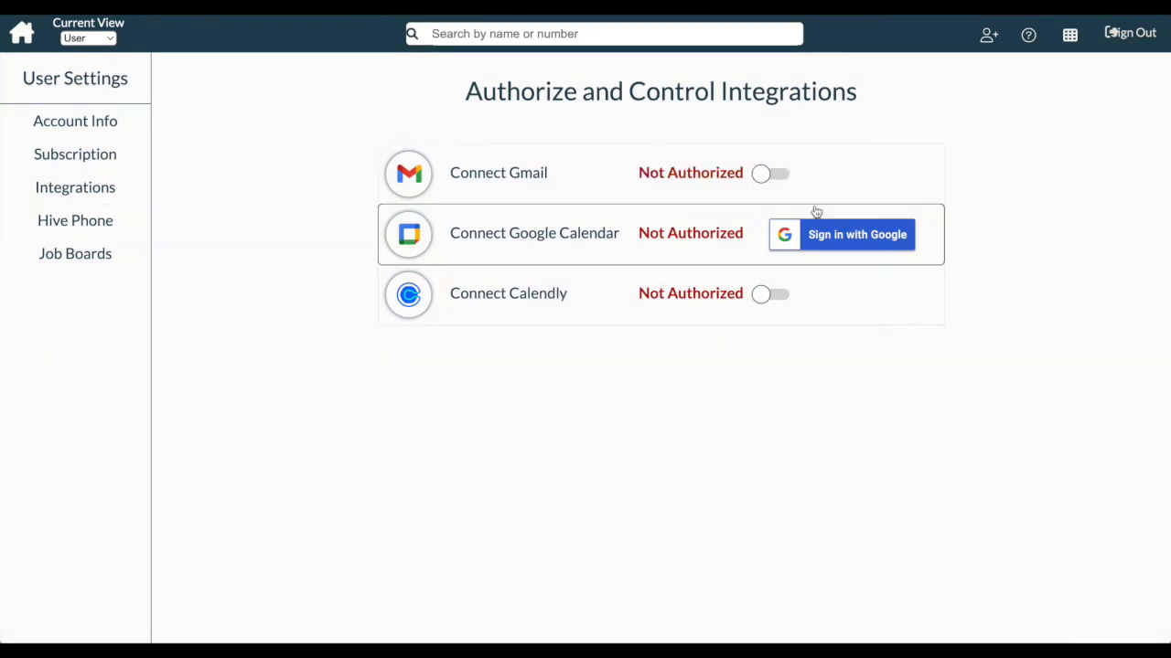
pyautogui.click(62, 200)
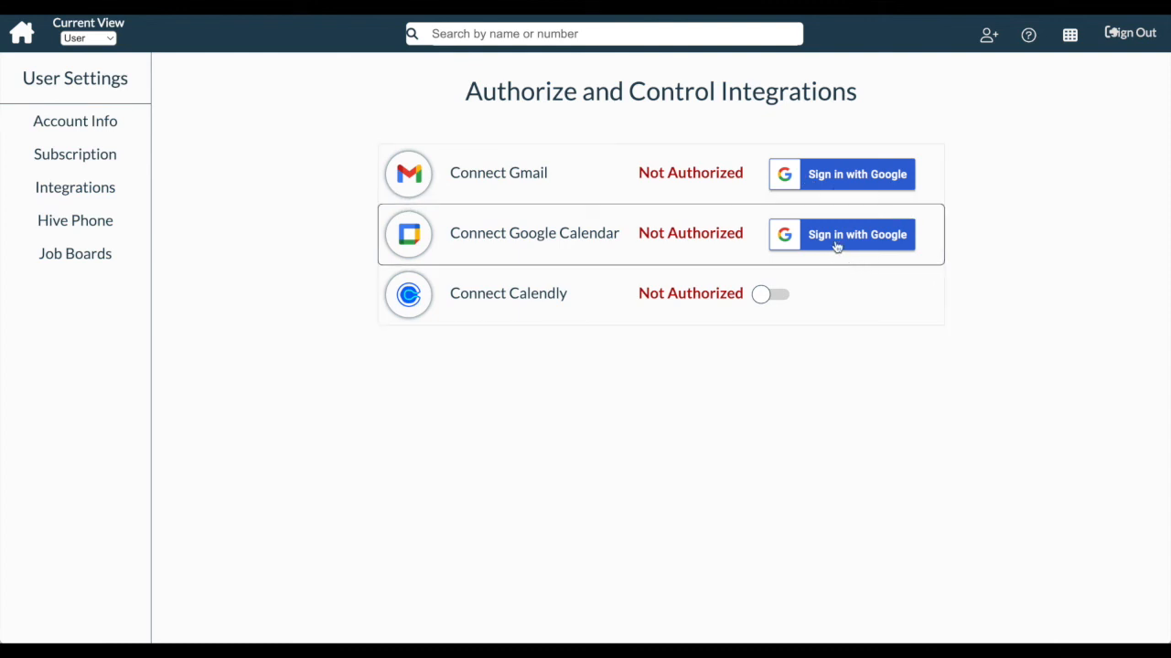
pyautogui.click(824, 177)
# Submit the account password, grant The Hive Recruiting email access, and return home
pyautogui.click(544, 414)
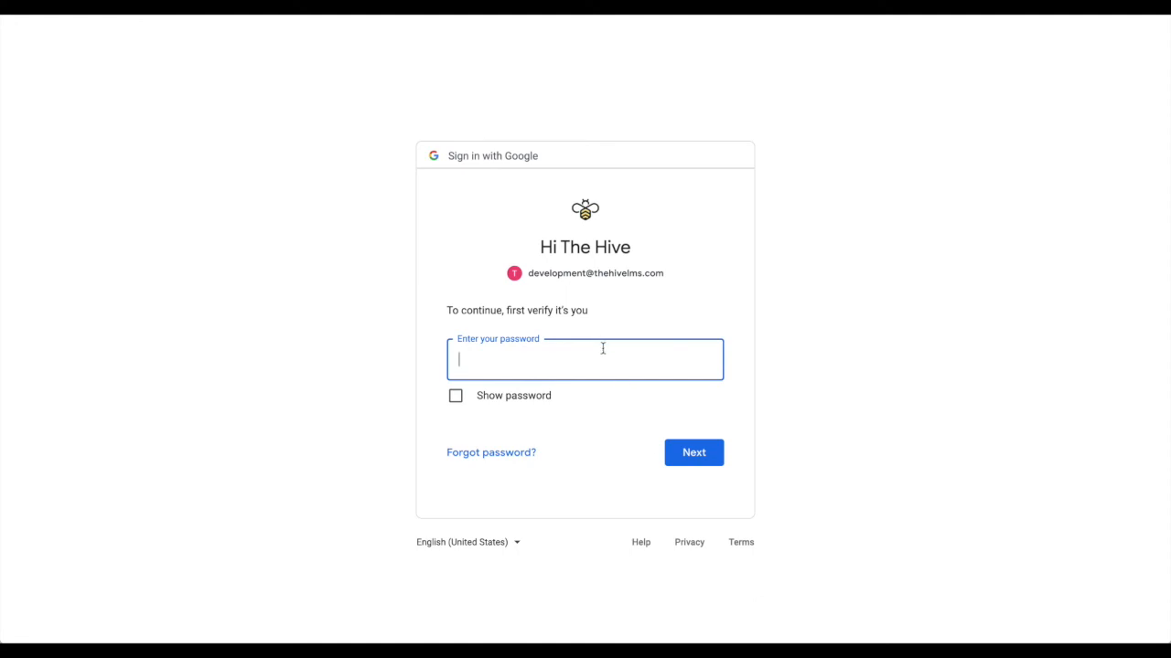
pyautogui.press('Return')
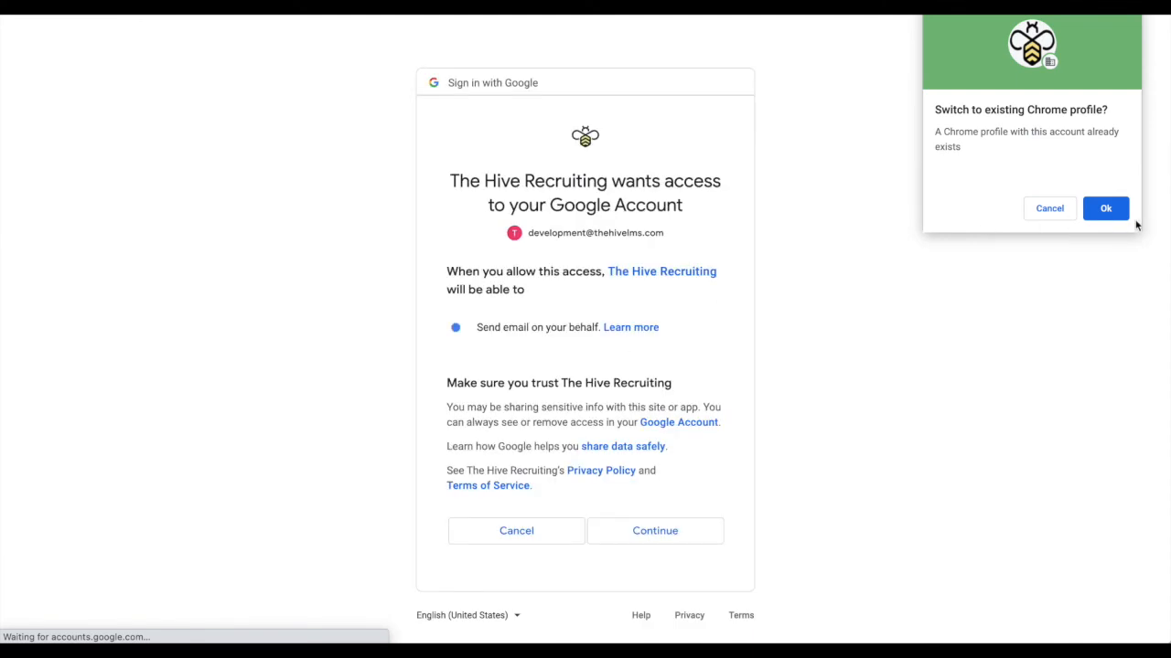
pyautogui.click(1051, 206)
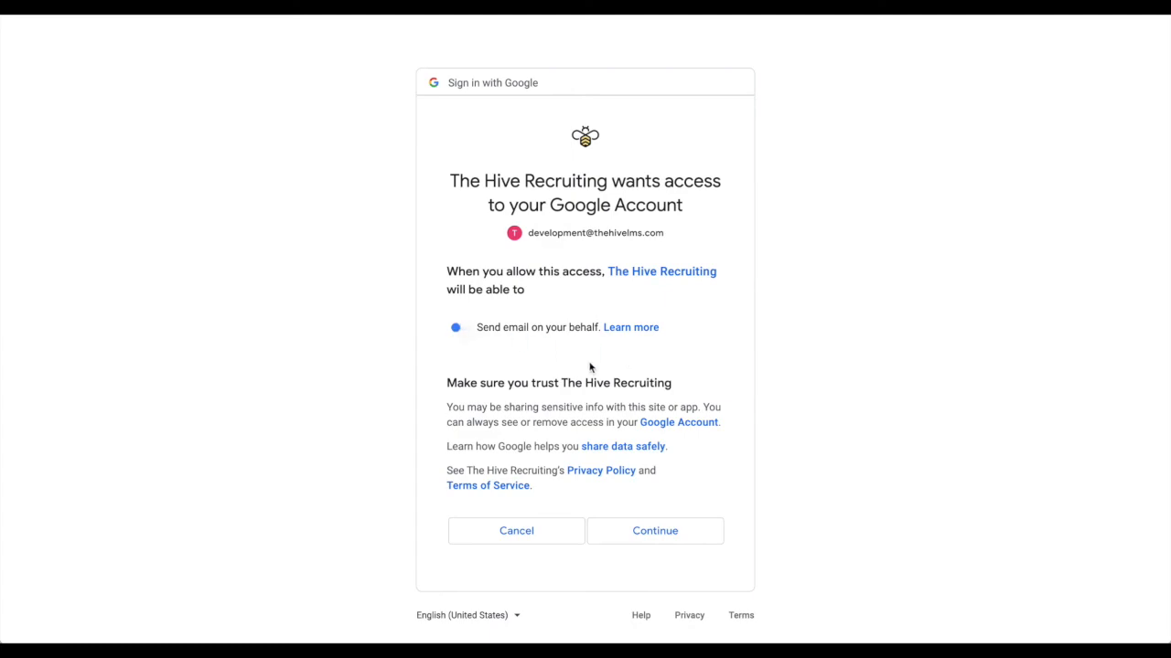
pyautogui.click(684, 542)
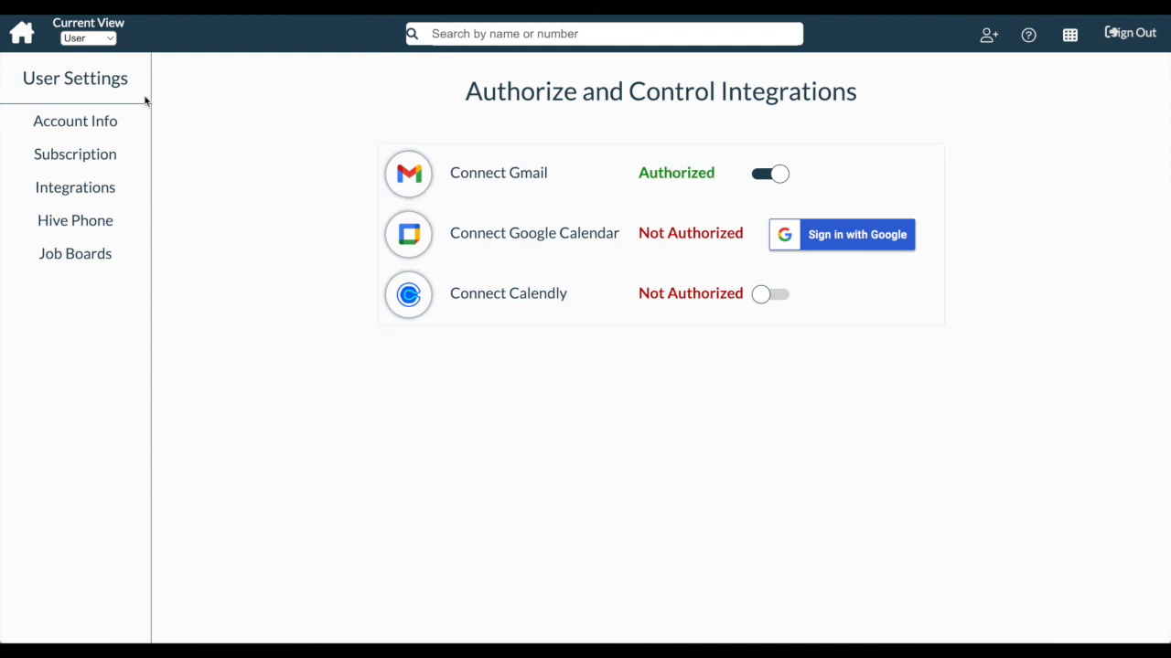
pyautogui.click(25, 34)
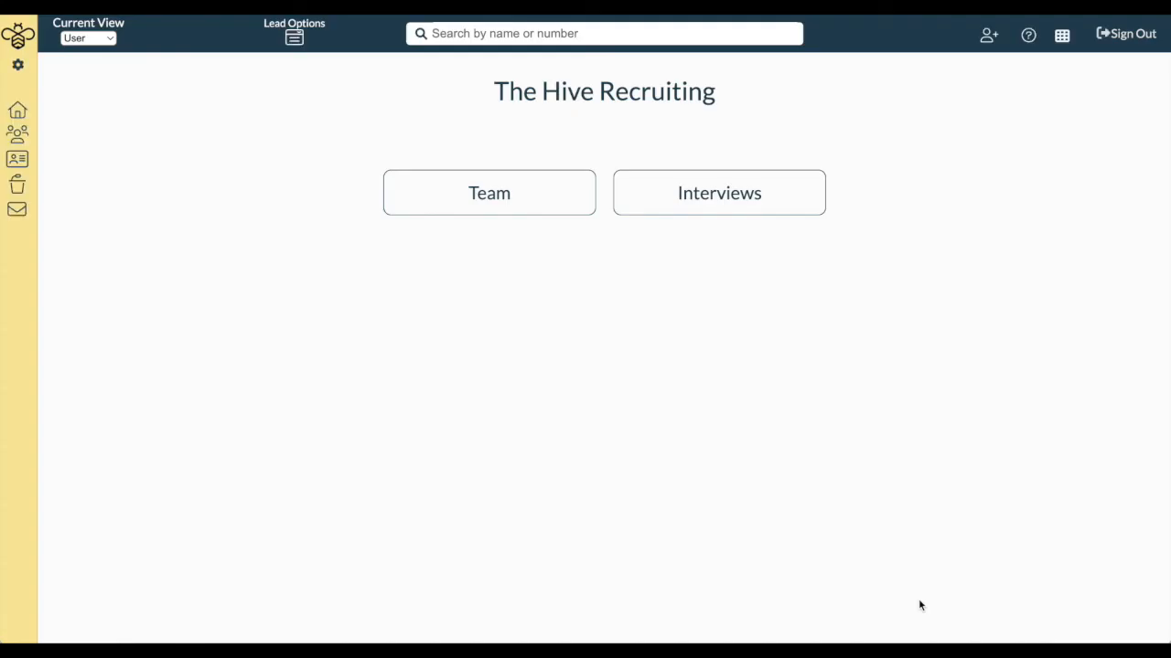